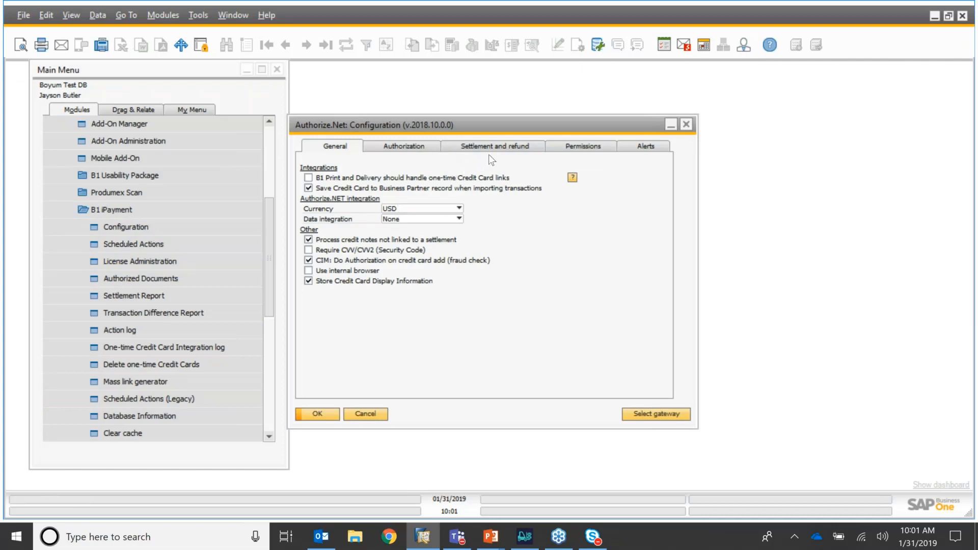
- Enable automatic settlement for A/R Down Payment Invoices, A/R Invoices and A/R Reserve Invoices, and update the Authorize.Net configuration
click(475, 145)
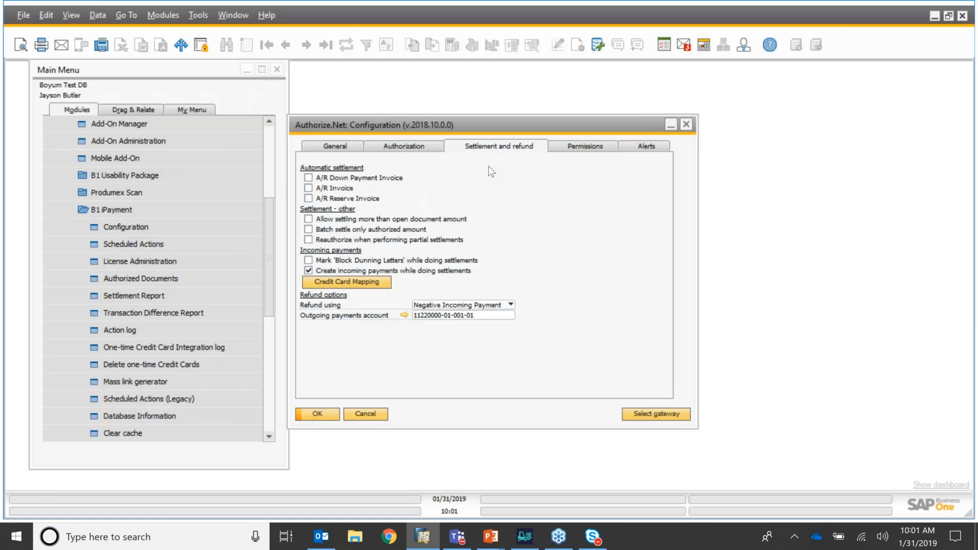
click(308, 178)
click(309, 188)
click(329, 417)
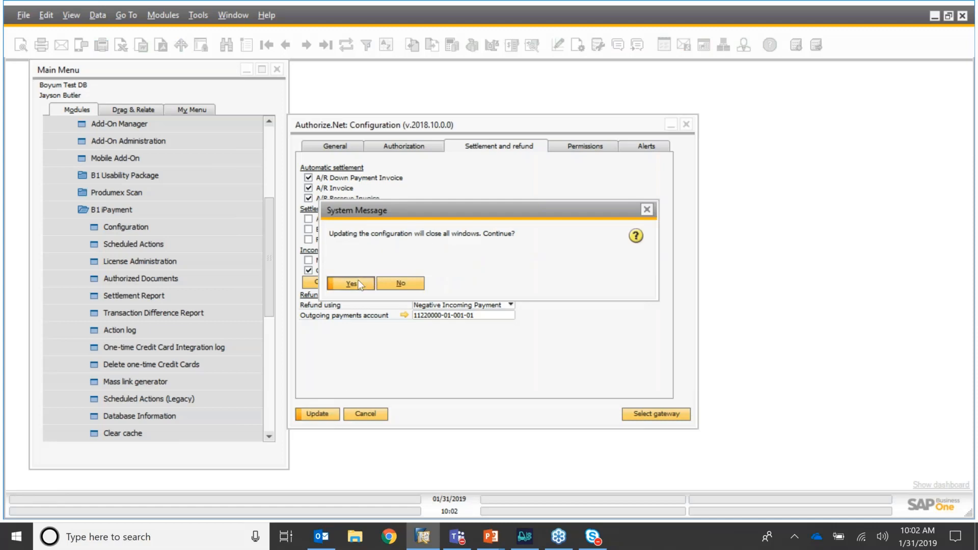
click(356, 279)
- Start a new A/R Invoice from the Sales - A/R module and choose PRODUMEX as the customer
drag(270, 277, 267, 144)
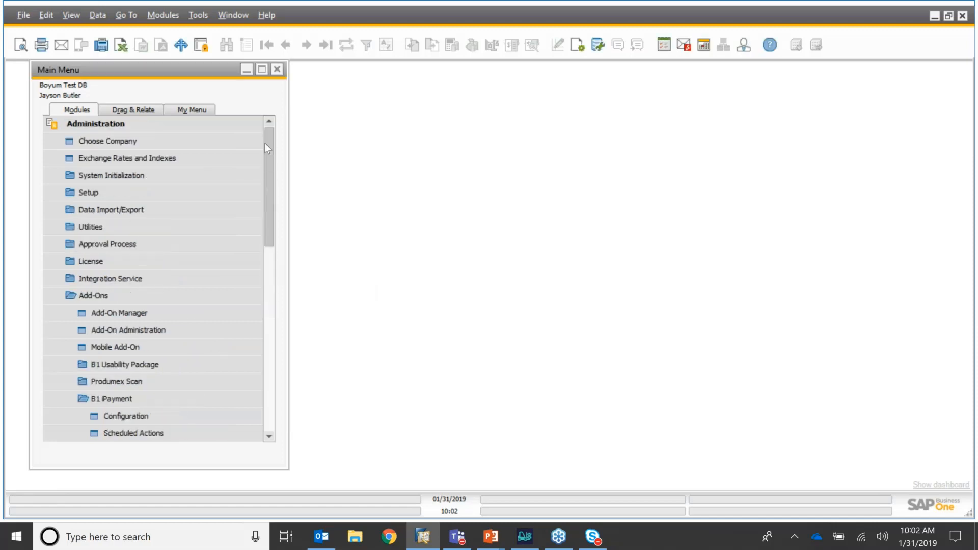
click(94, 123)
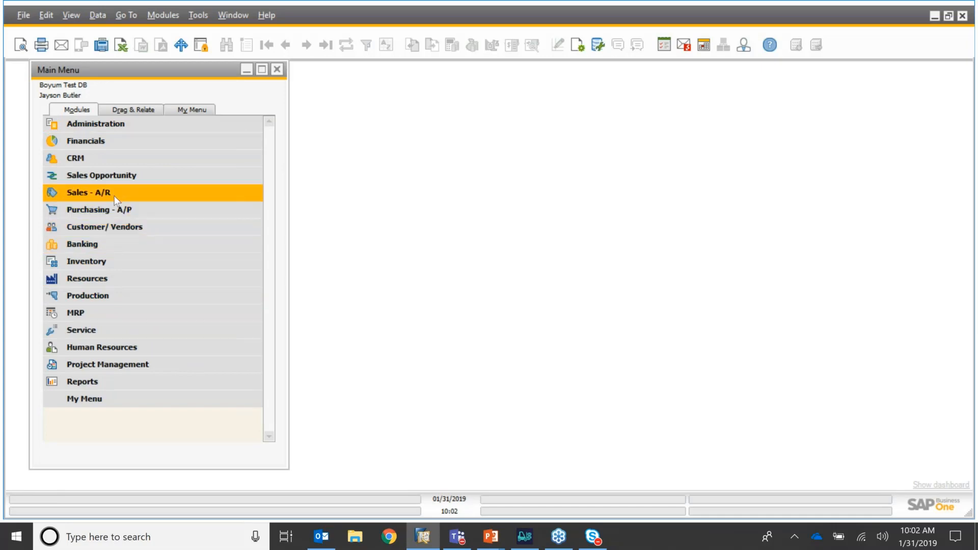
click(114, 195)
click(144, 262)
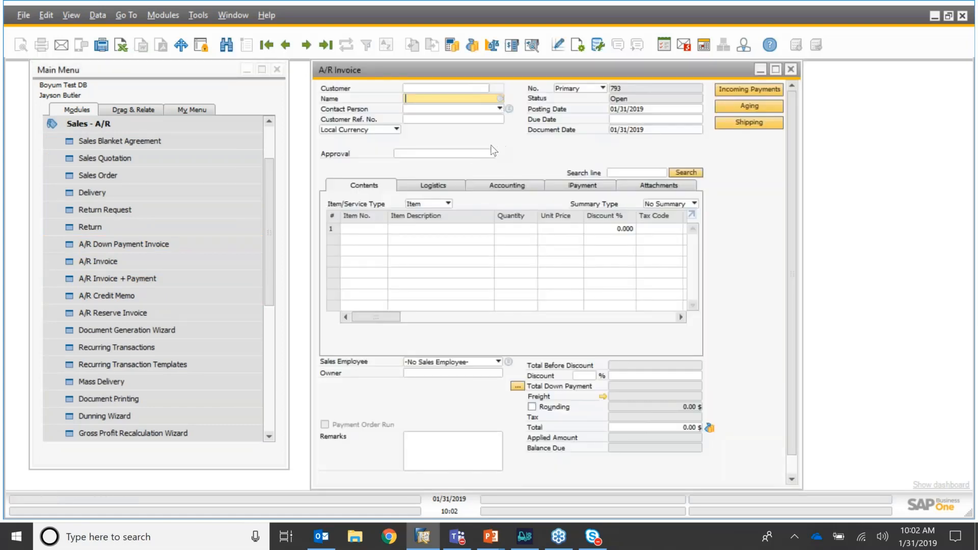
key(Tab)
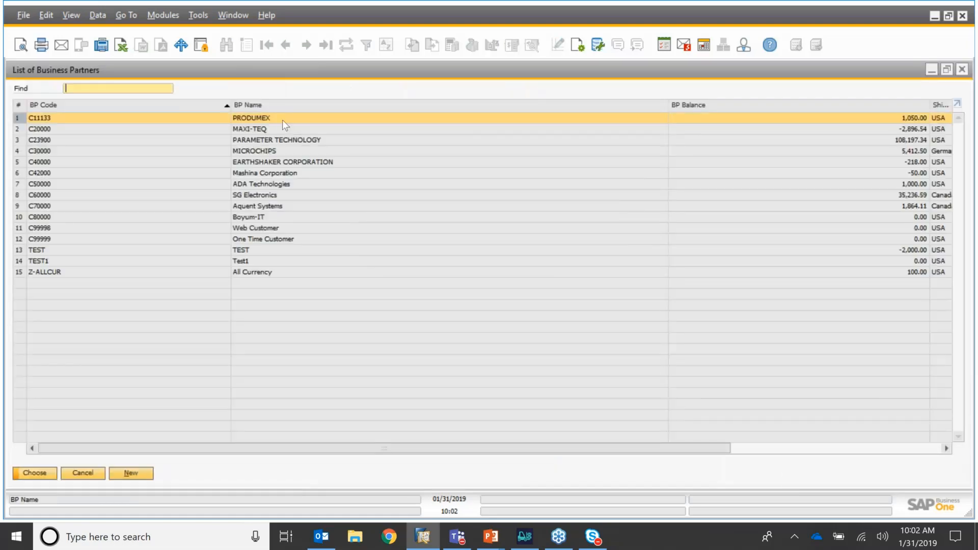
key(Return)
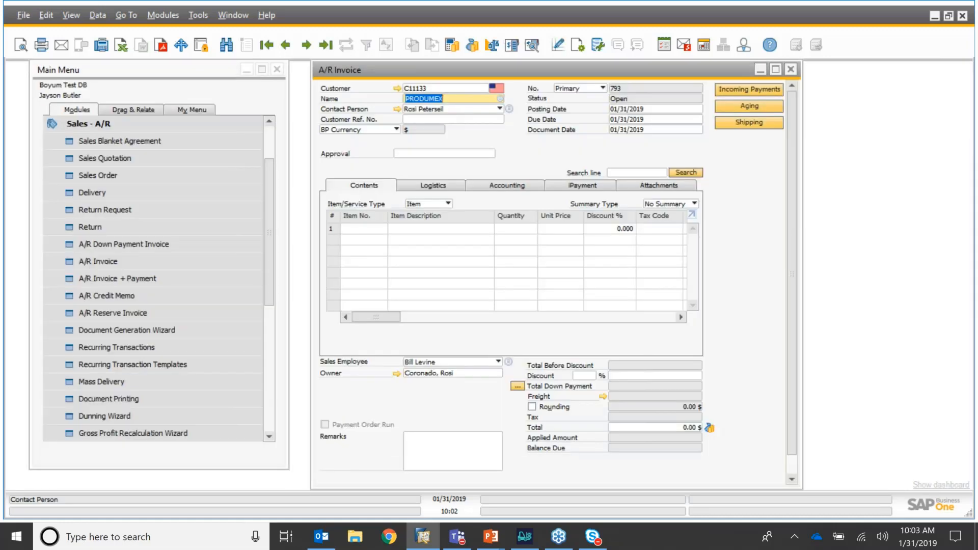
drag(436, 69, 381, 75)
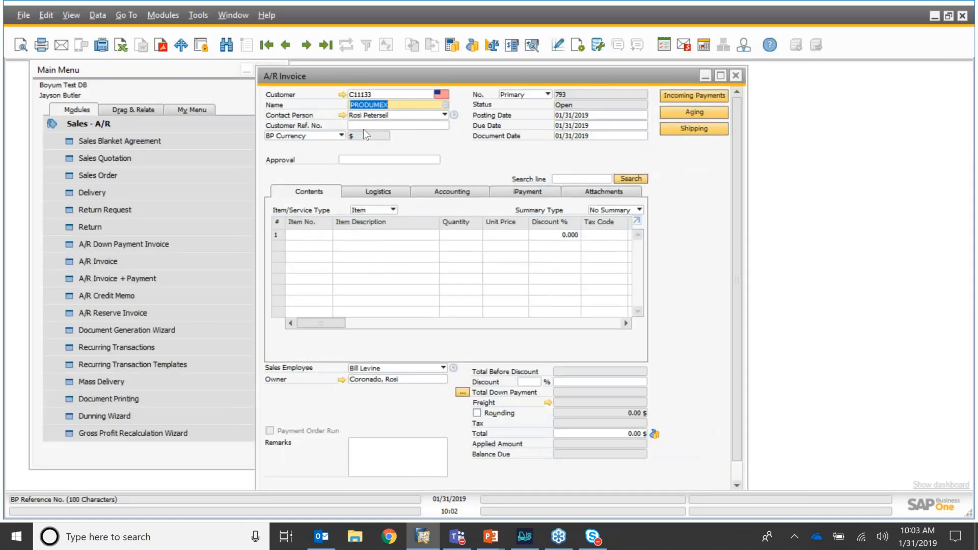
- Examine the credit cards stored under the payment terms of the PRODUMEX business partner record, including the default card
click(343, 95)
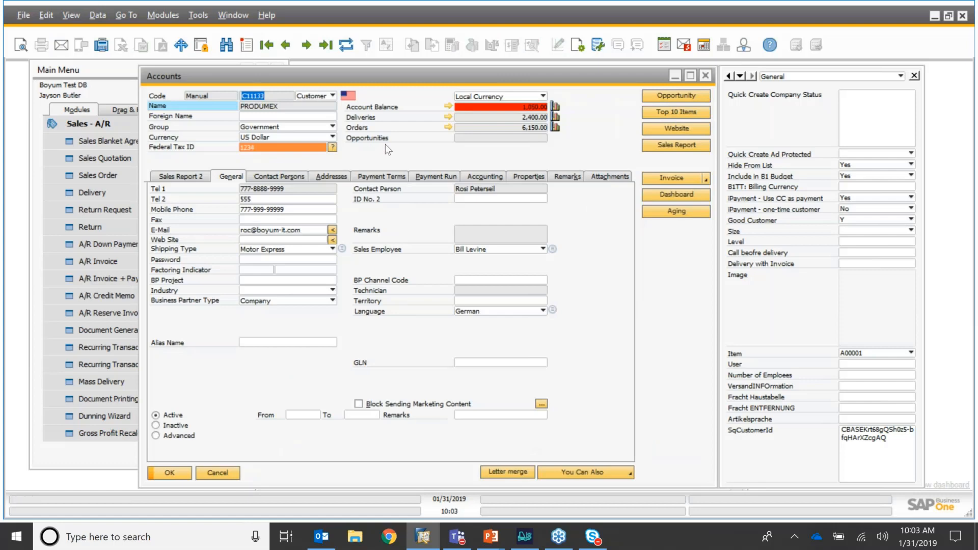
click(387, 176)
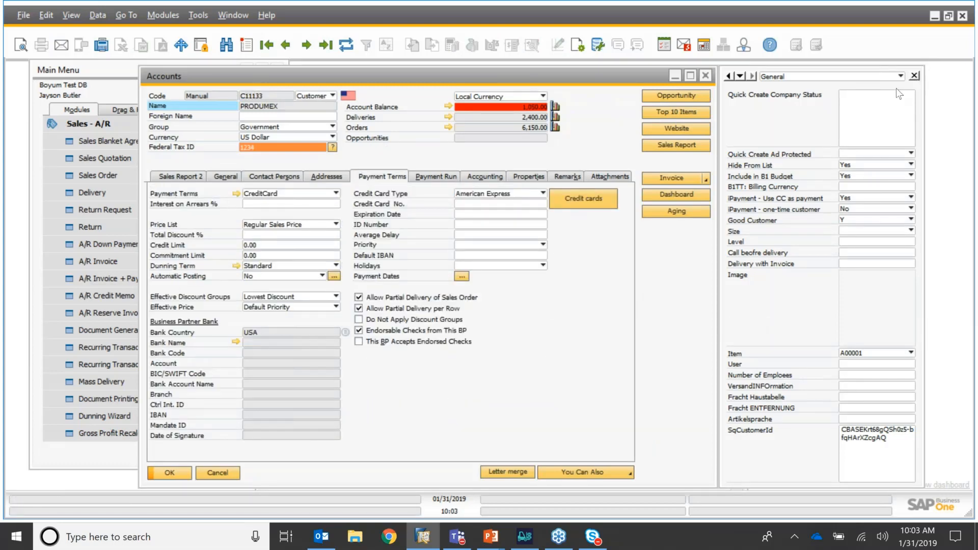
click(914, 75)
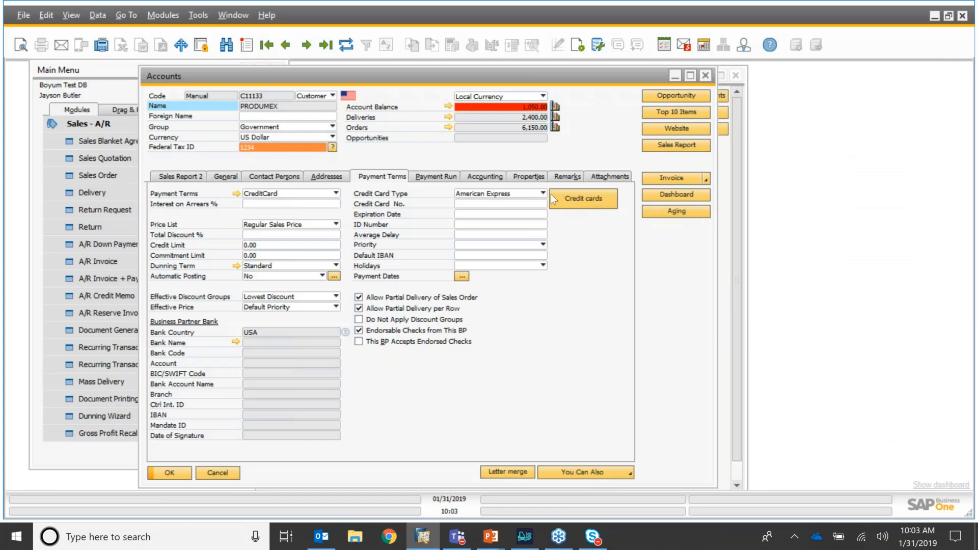
click(581, 199)
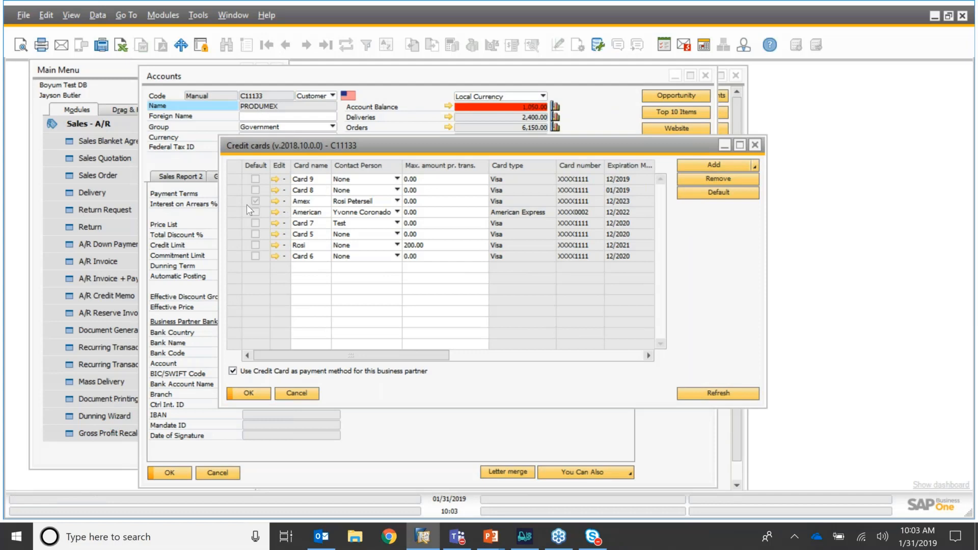
click(233, 200)
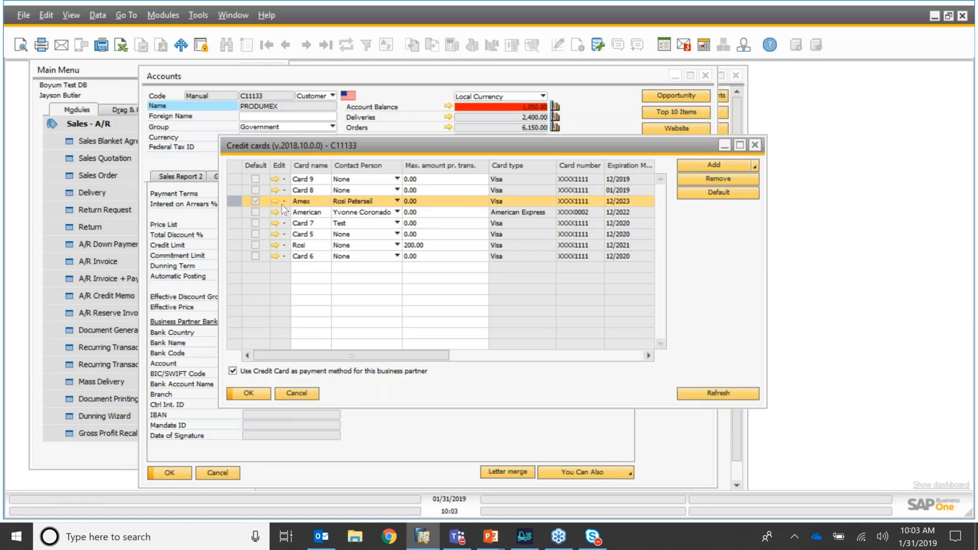
- View the gateway's page for adding a credit card and the alternative Add options, and return to the invoice without adding a card
click(740, 163)
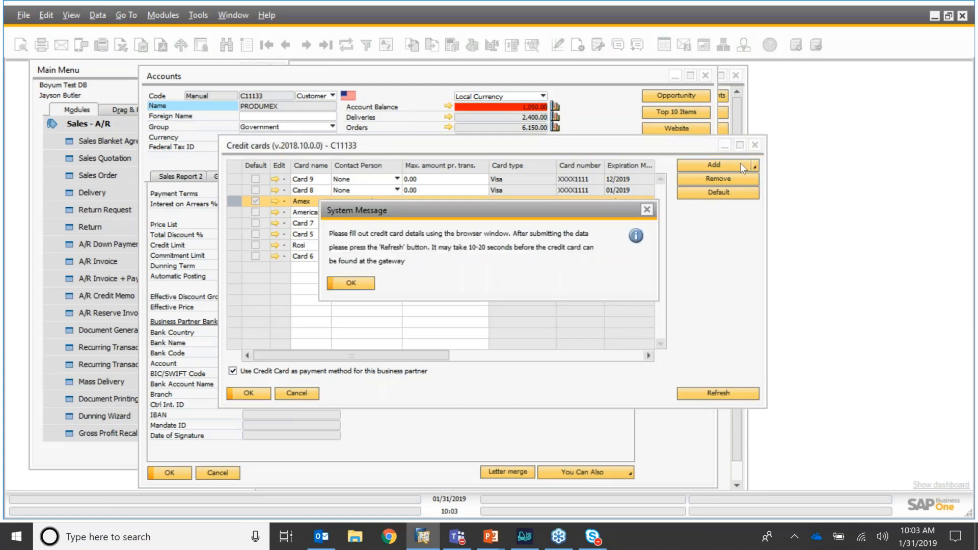
click(361, 283)
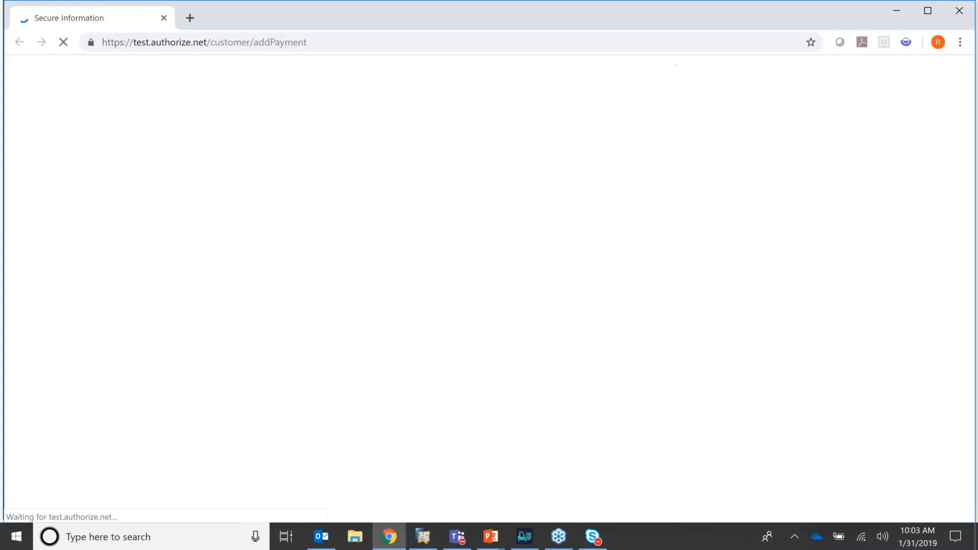
click(961, 12)
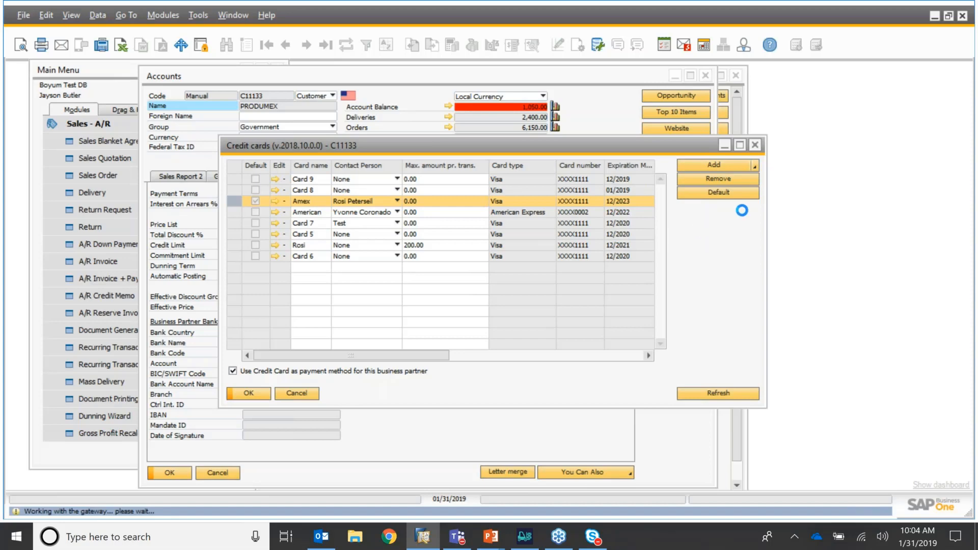
click(756, 164)
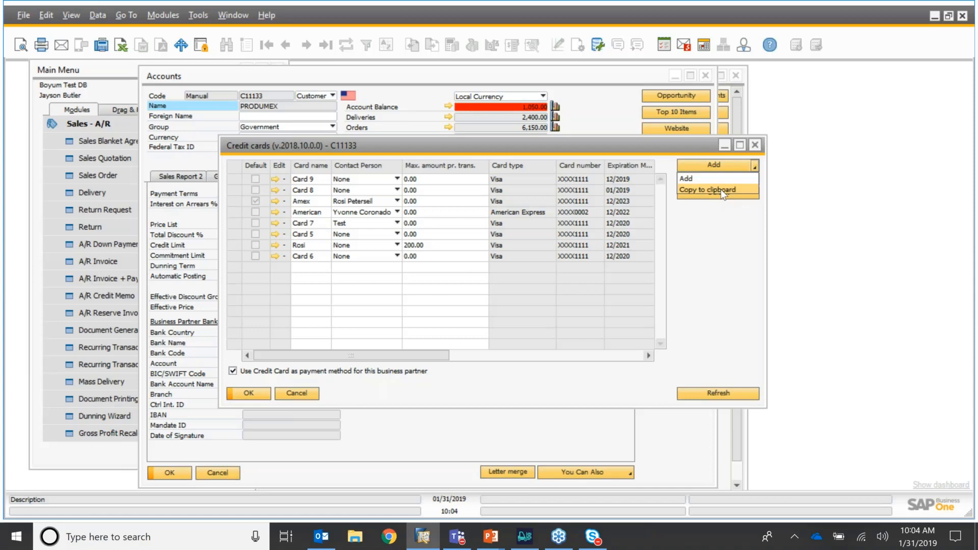
click(723, 213)
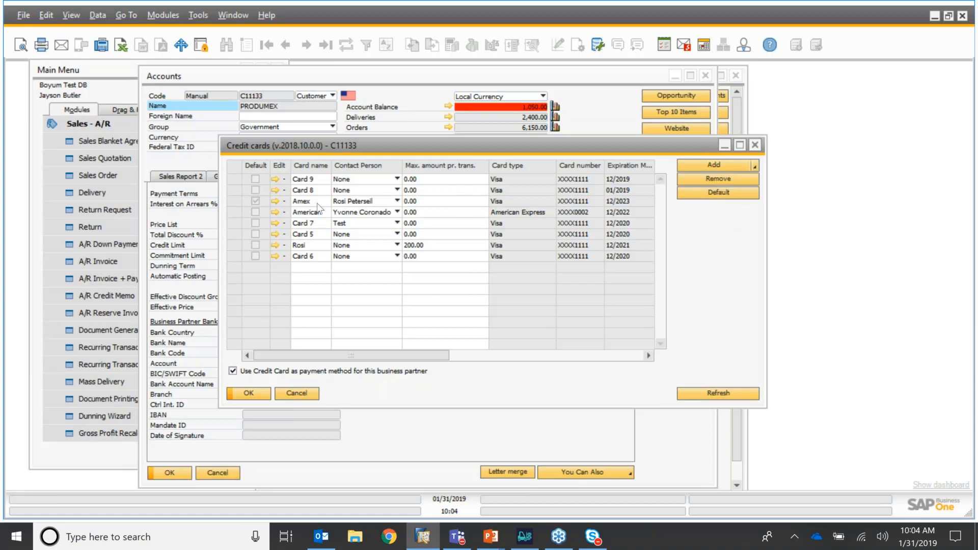
click(306, 392)
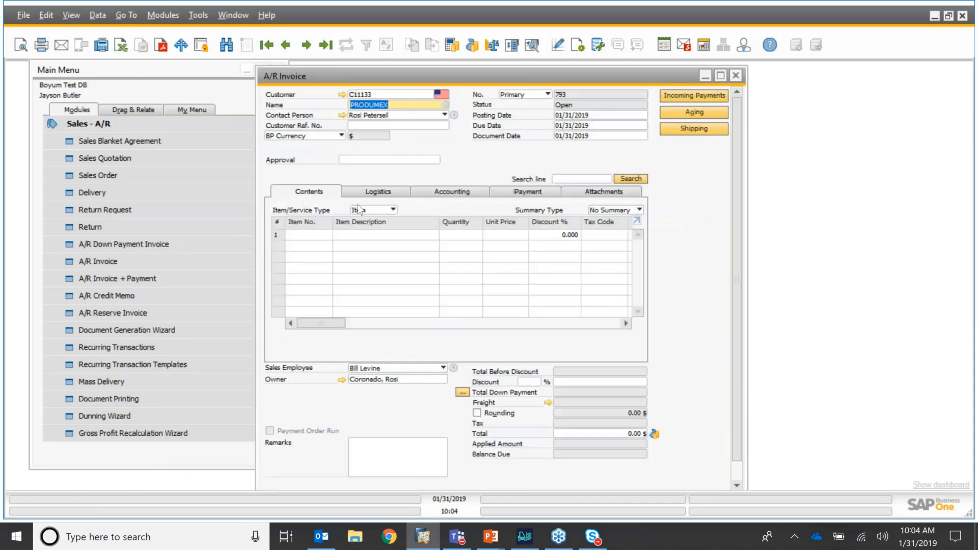
- Add item A00002, J.B. Officeprint 1111, to the first line of the A/R Invoice and widen the invoice window
drag(414, 76, 376, 75)
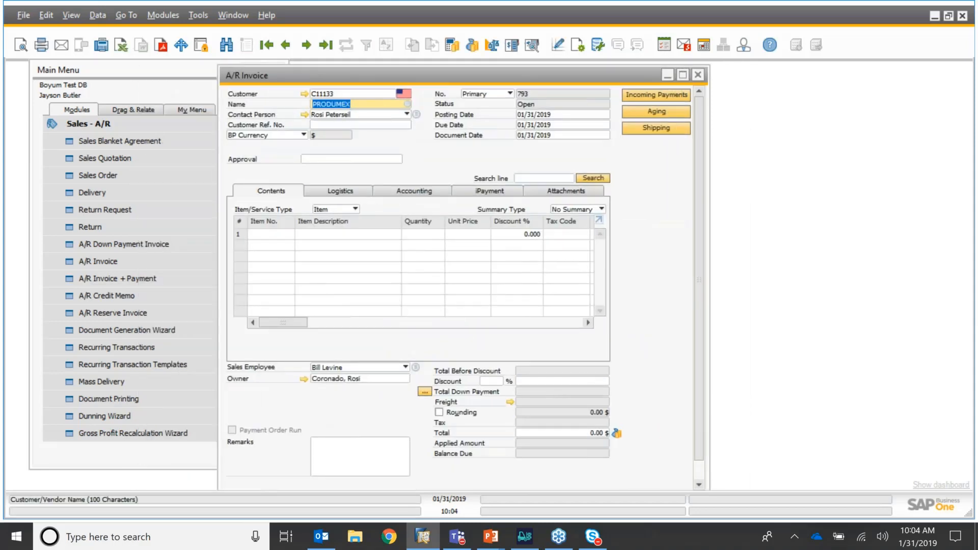
click(269, 237)
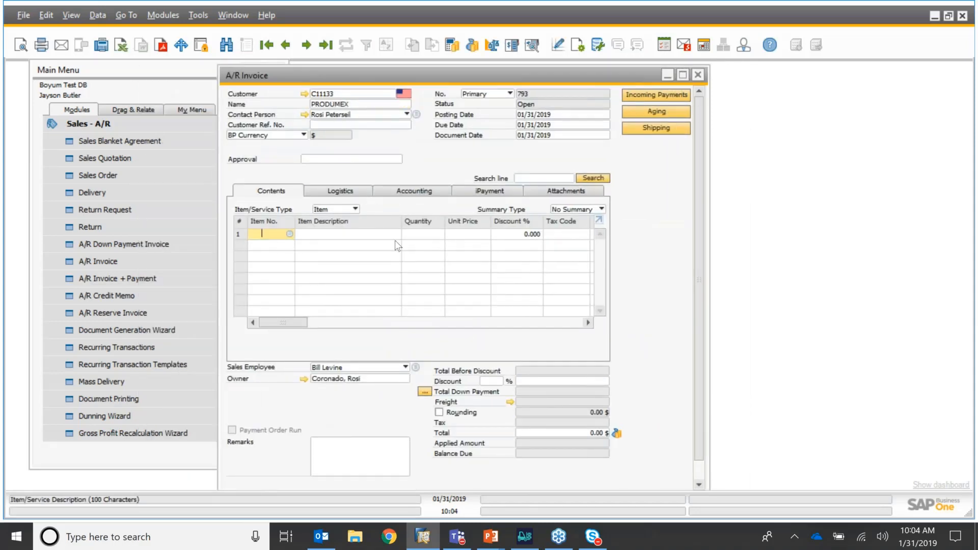
key(Tab)
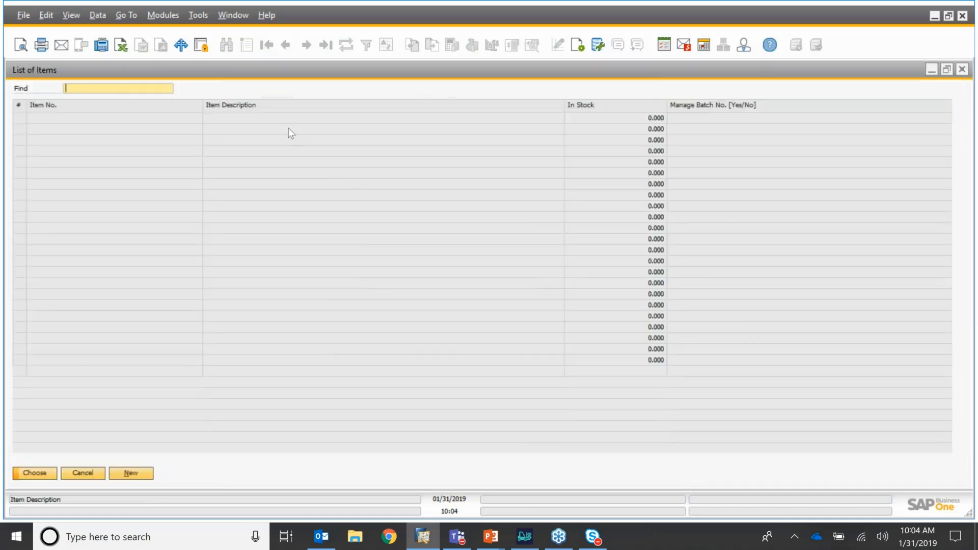
key(Return)
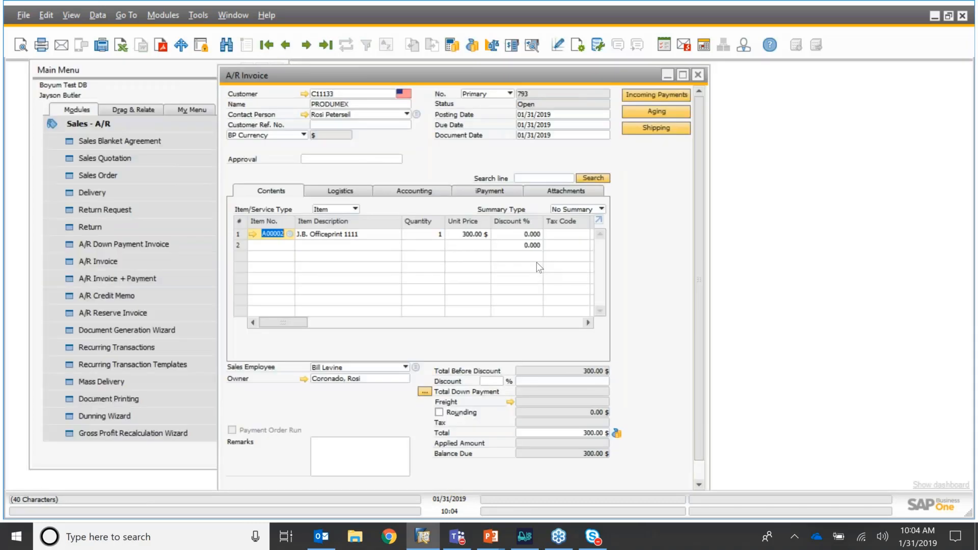
click(578, 235)
key(Tab)
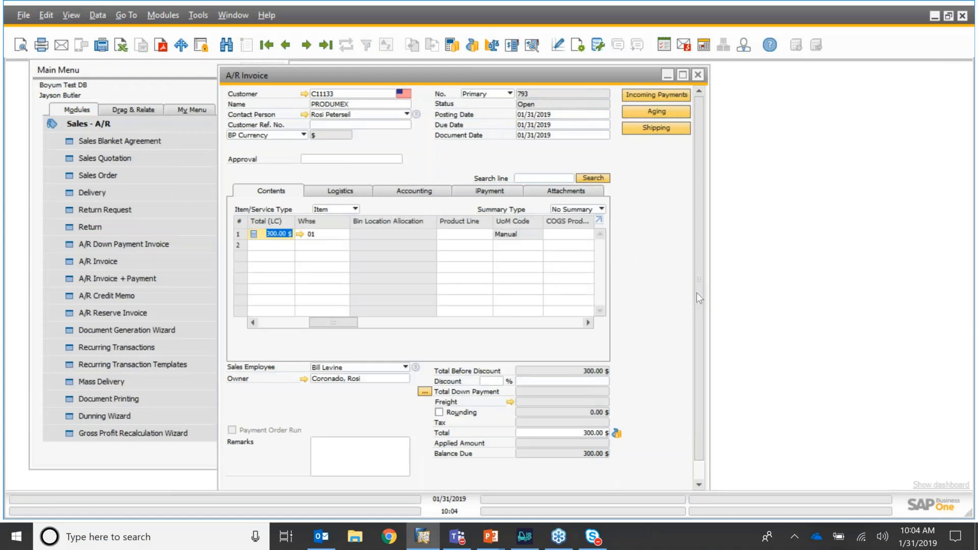
drag(708, 292, 768, 292)
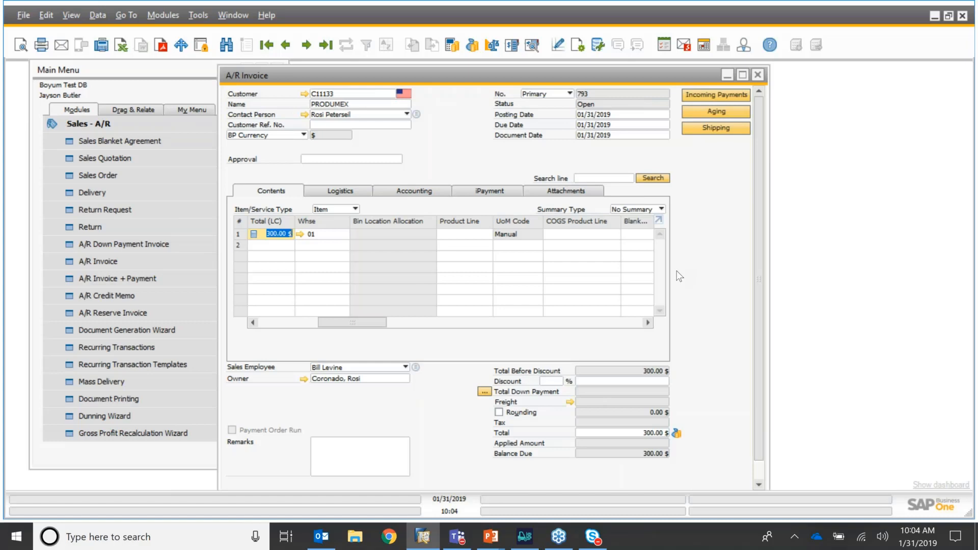
- Examine the invoice's iPayment choices for using a credit card as payment and for the authorization action
click(503, 189)
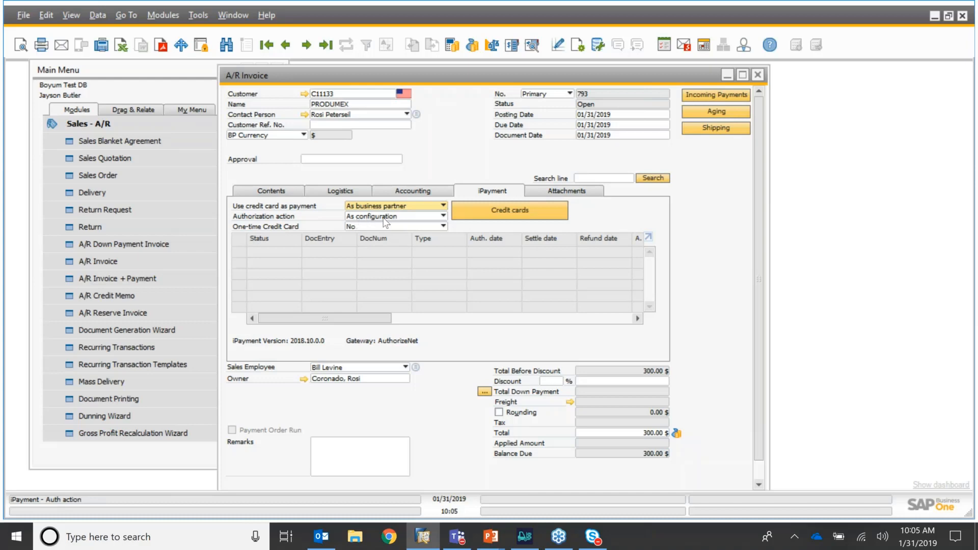
click(441, 205)
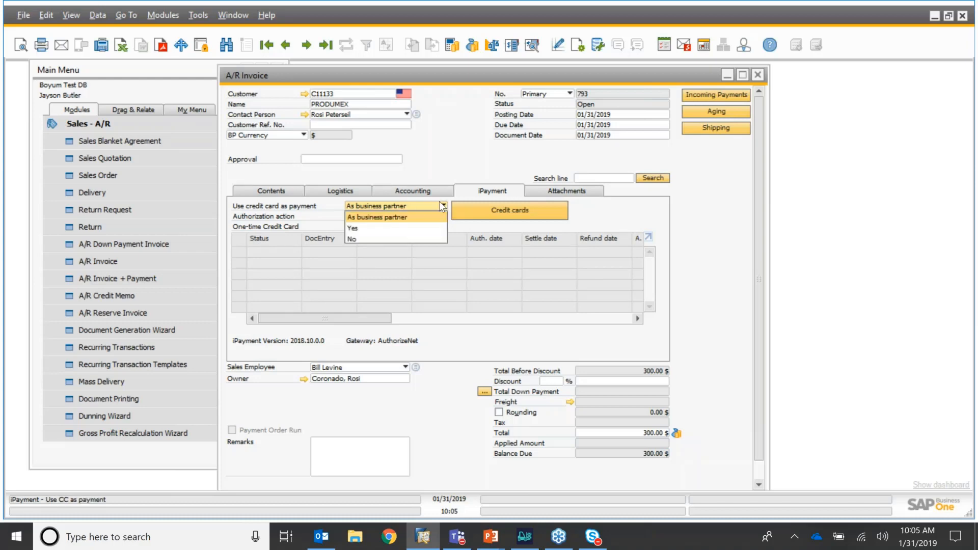
click(480, 224)
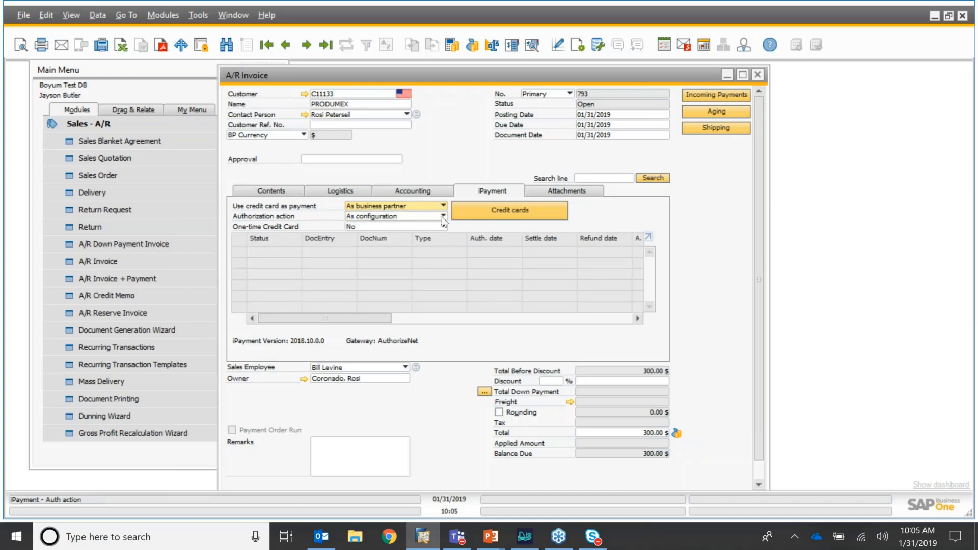
click(442, 217)
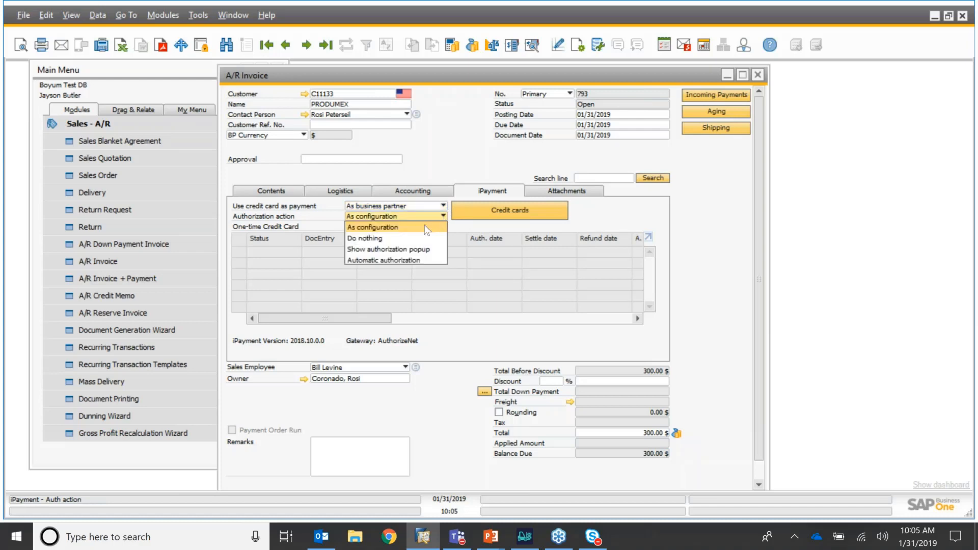
click(471, 225)
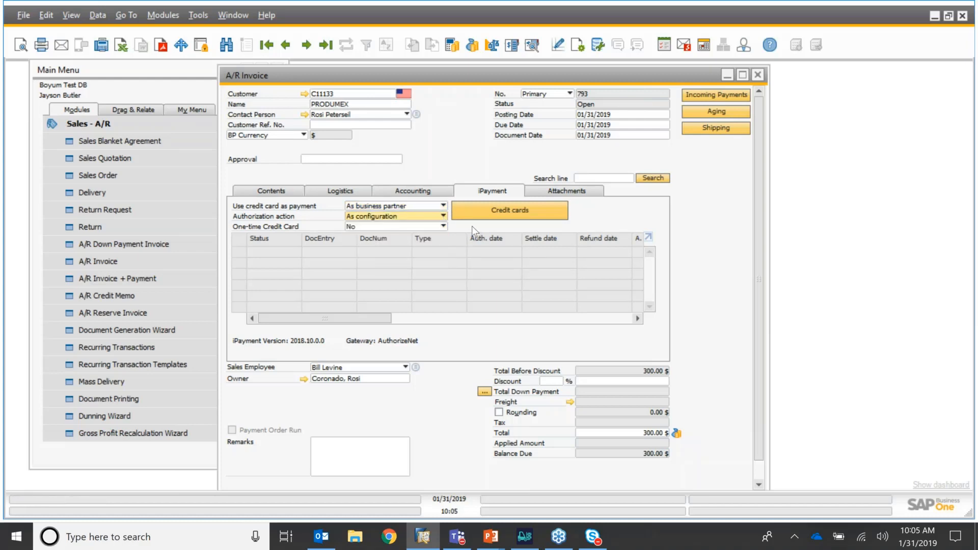
click(442, 217)
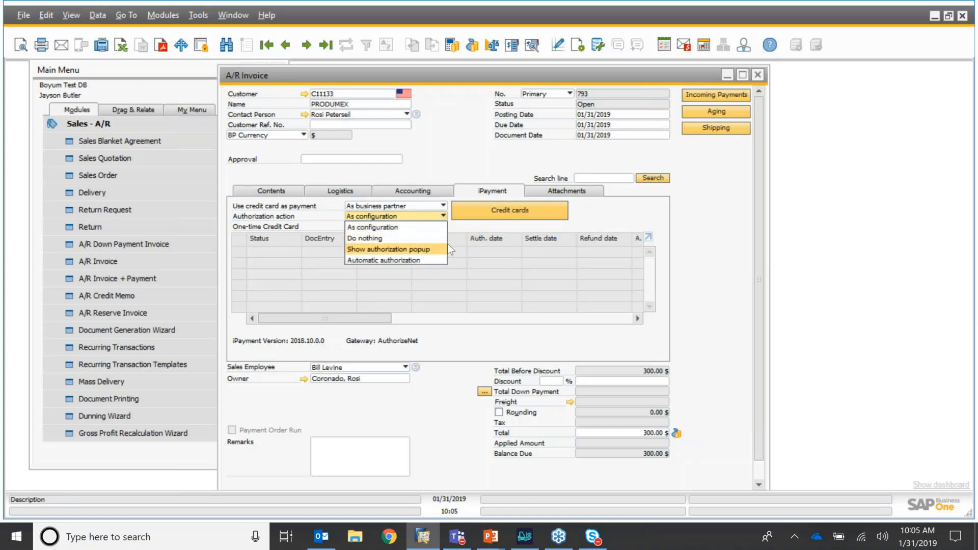
click(466, 228)
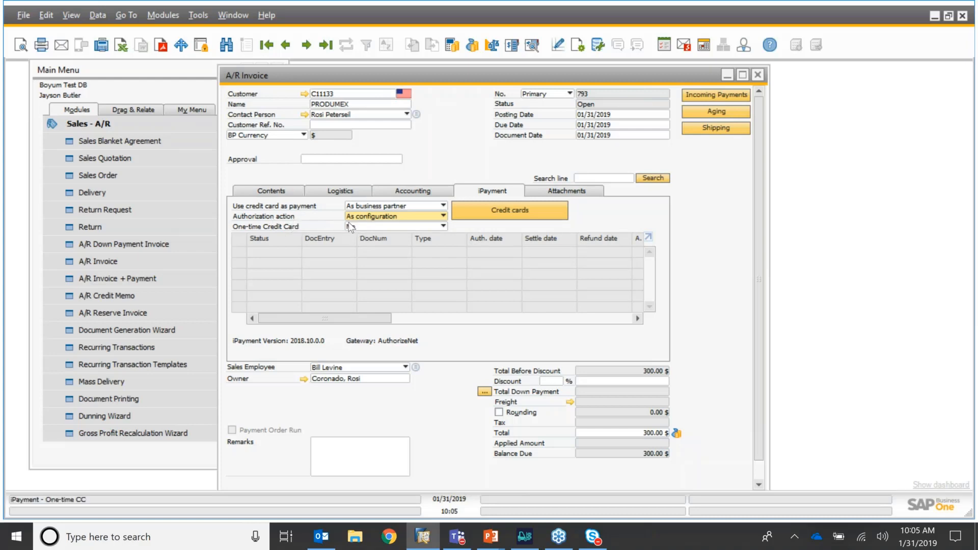
- Check the credit cards available from the invoice's iPayment settings and return to the invoice's item lines
click(505, 210)
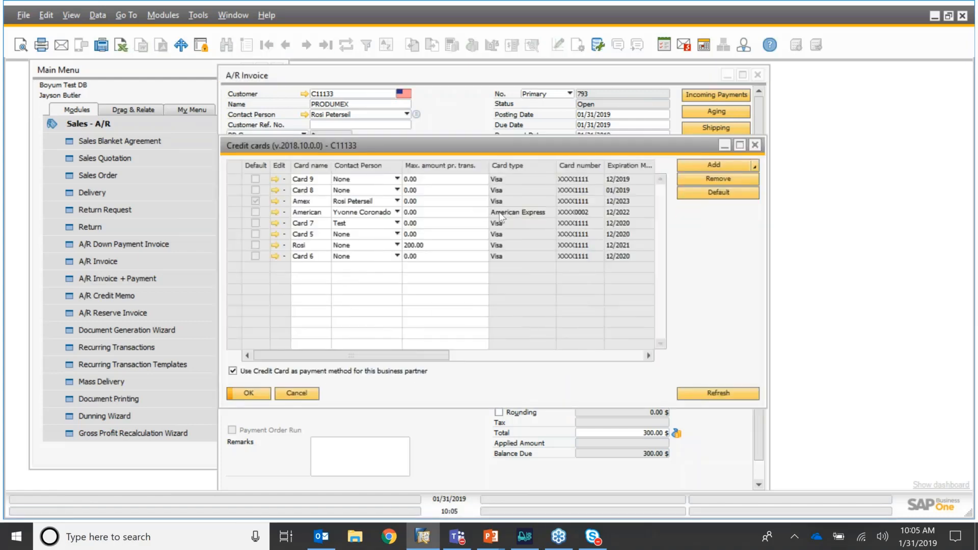
click(755, 145)
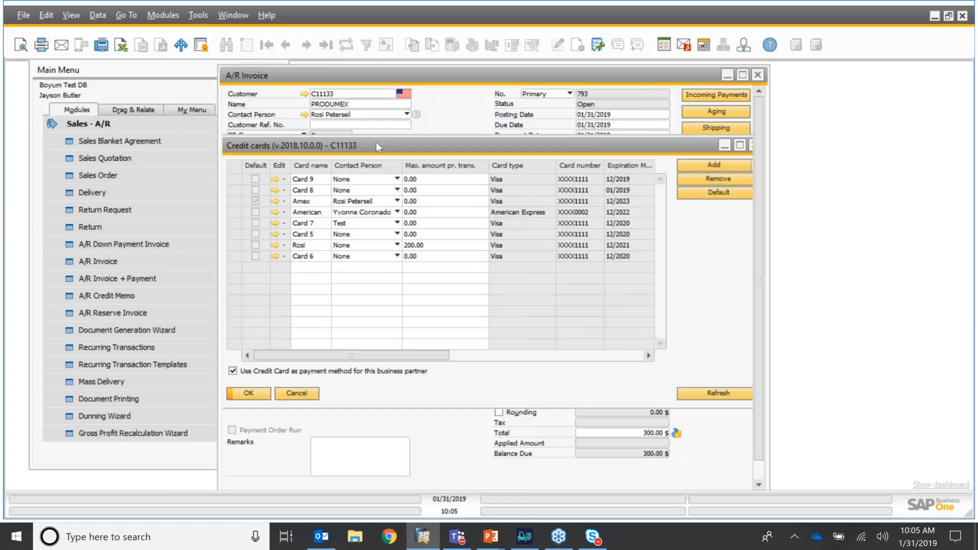
click(293, 194)
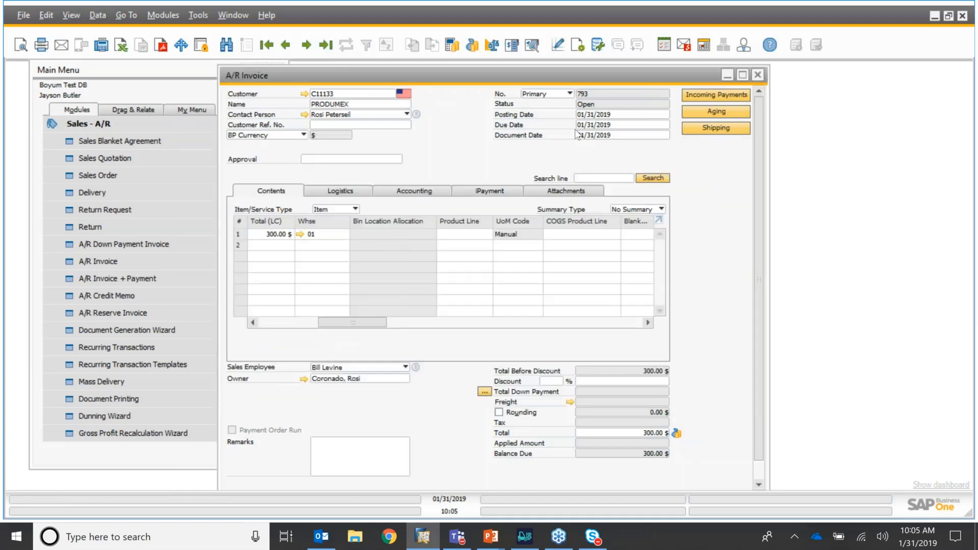
- Add the PRODUMEX A/R Invoice to the system and accept that it cannot be changed once added
drag(559, 71, 560, 54)
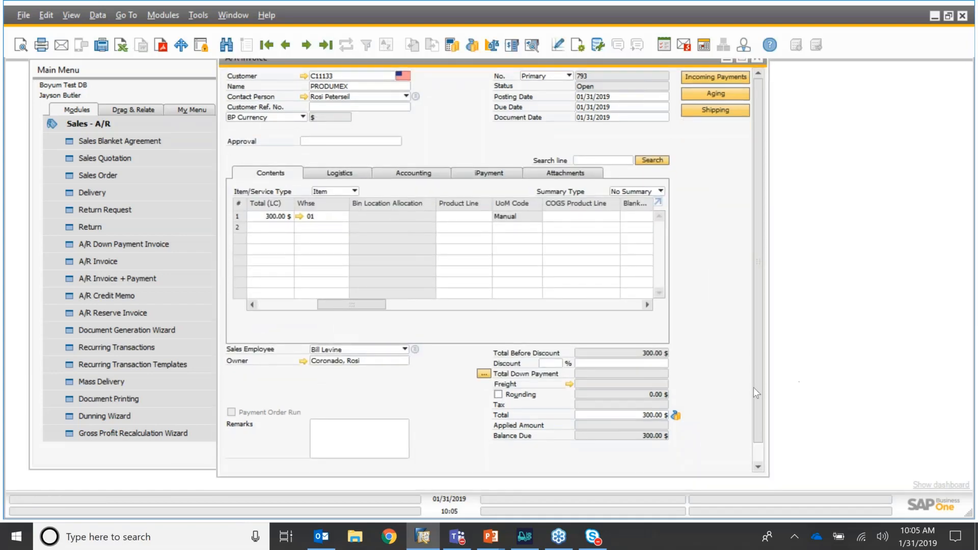
drag(753, 387, 755, 408)
click(248, 460)
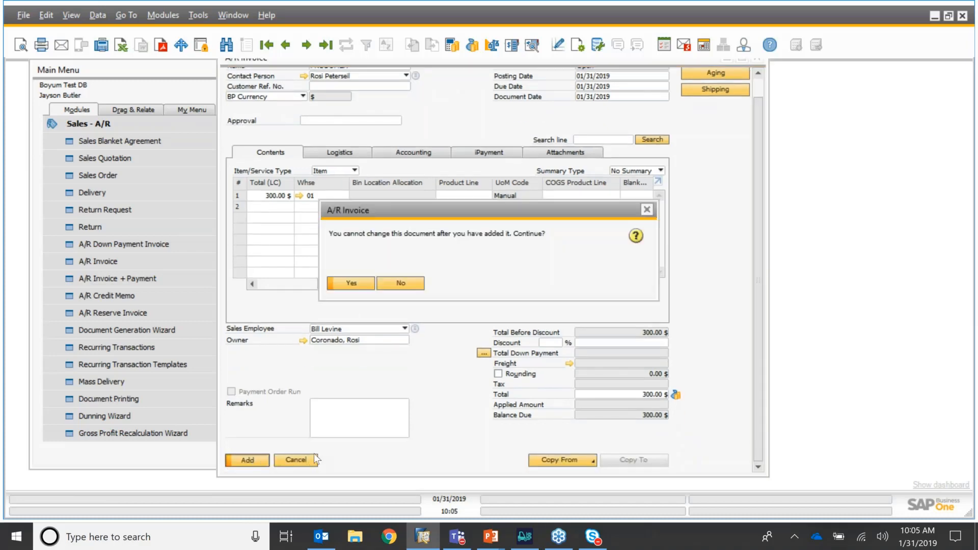
click(351, 283)
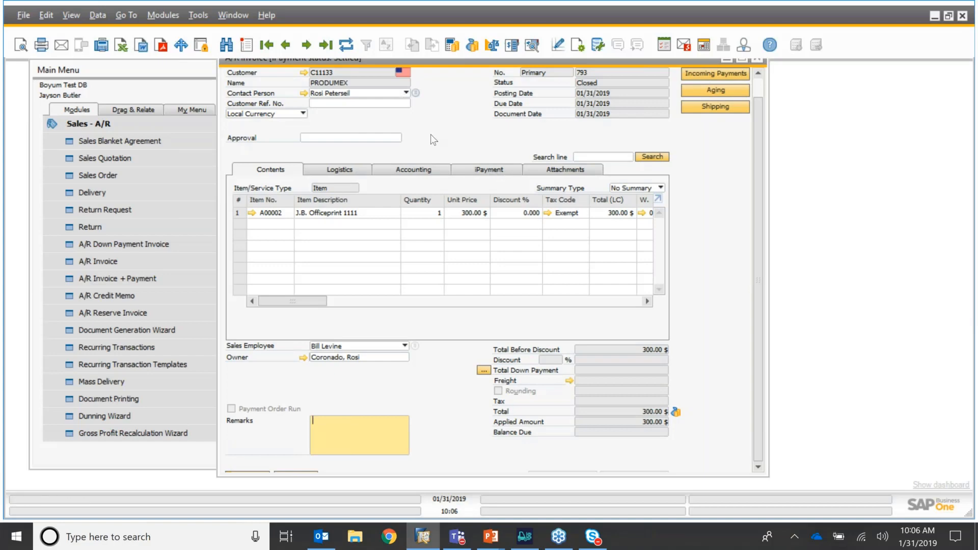
- Review the posted invoice's iPayment status and linked incoming payment, and close both documents
scroll(431, 135, up, 1)
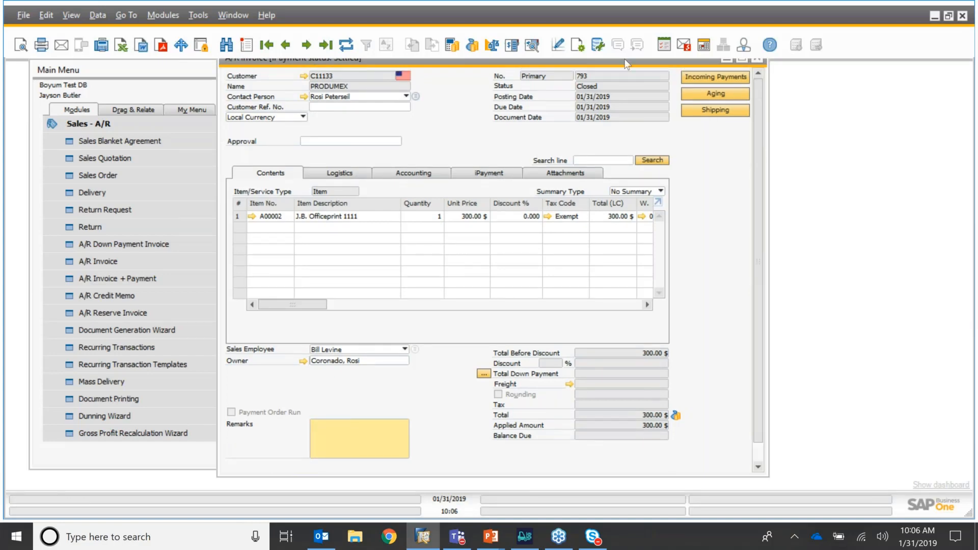
drag(622, 60, 622, 79)
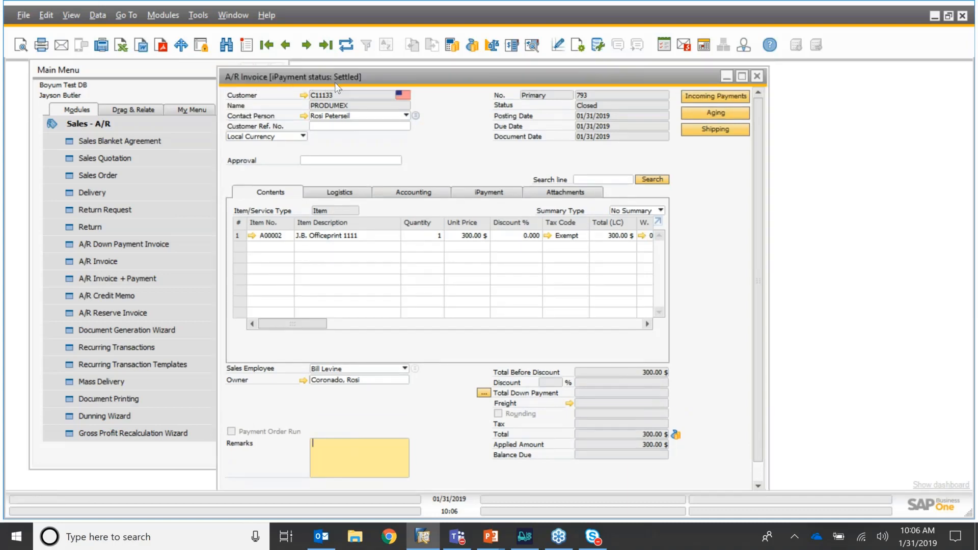
click(494, 191)
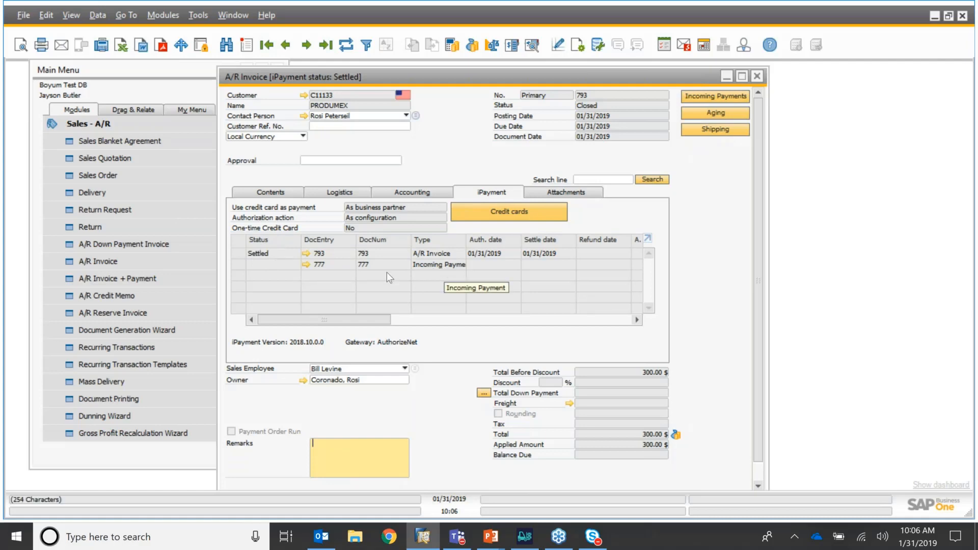
click(313, 265)
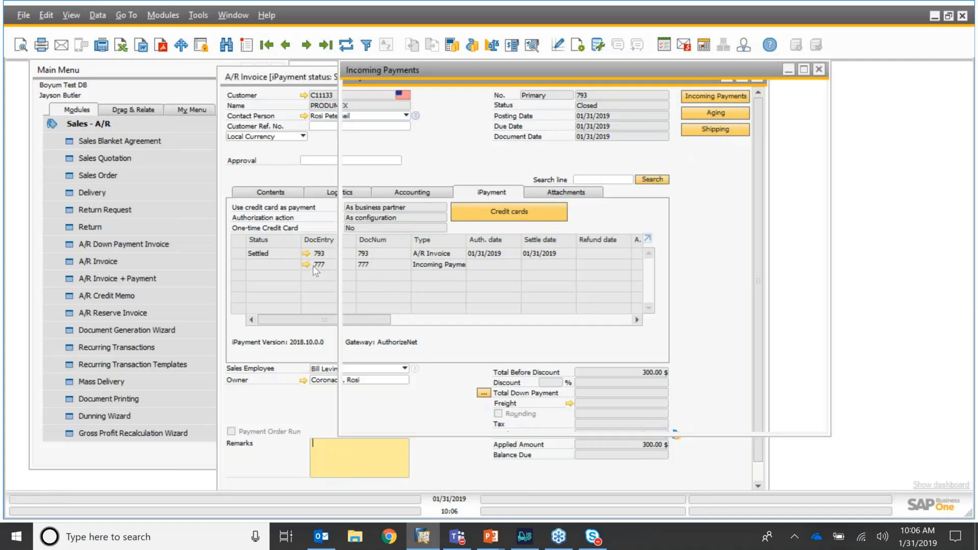
click(818, 68)
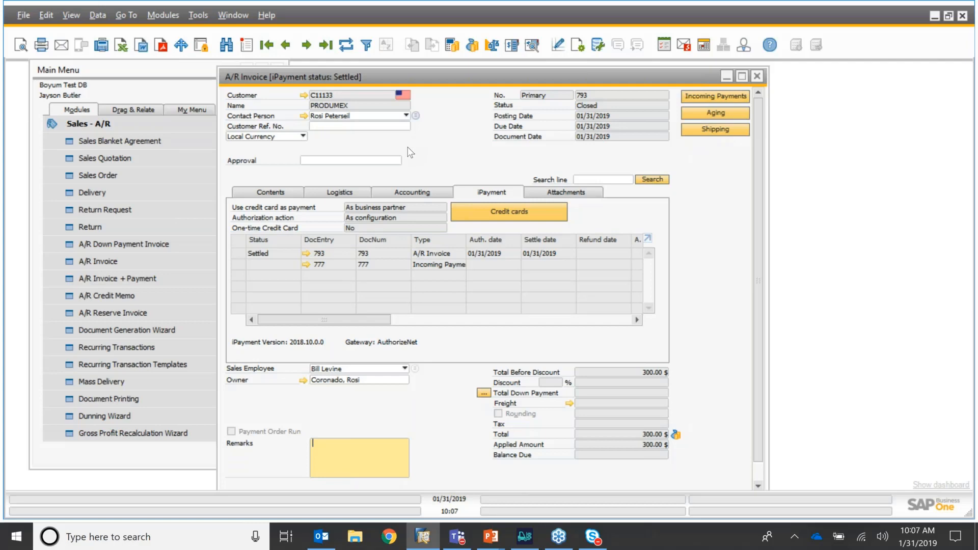
click(759, 76)
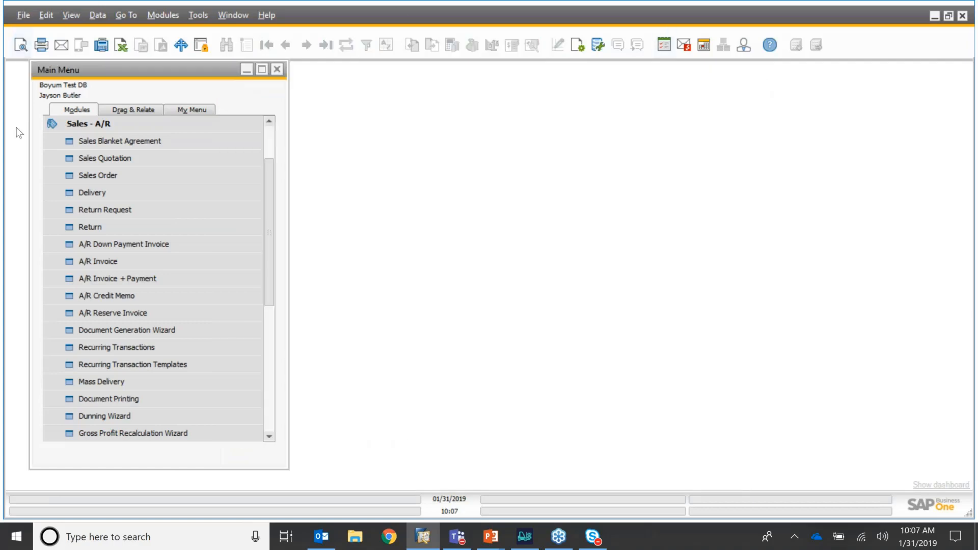
- Turn off automatic settlement for A/R Down Payment Invoice, A/R Invoice and A/R Reserve Invoice in the B1 iPayment configuration, and save the update
click(86, 124)
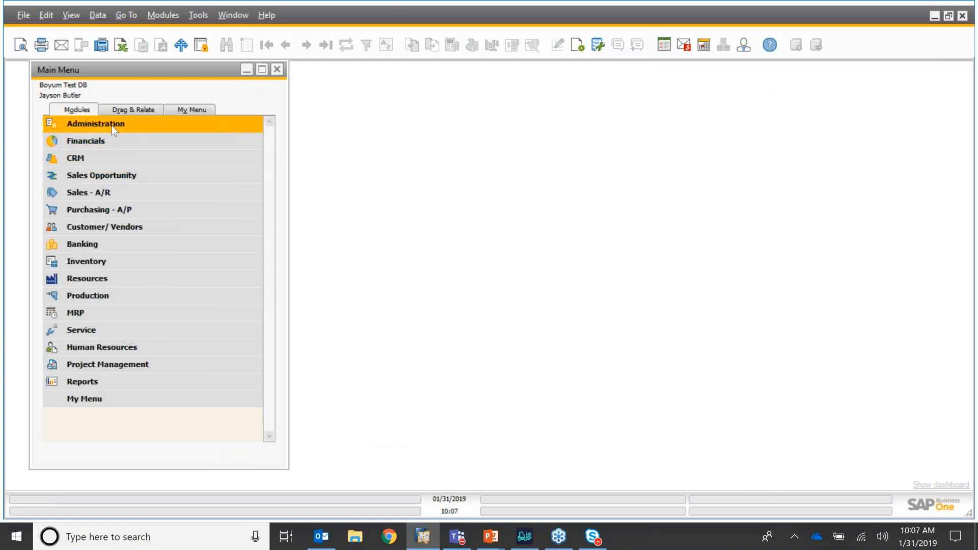
click(111, 124)
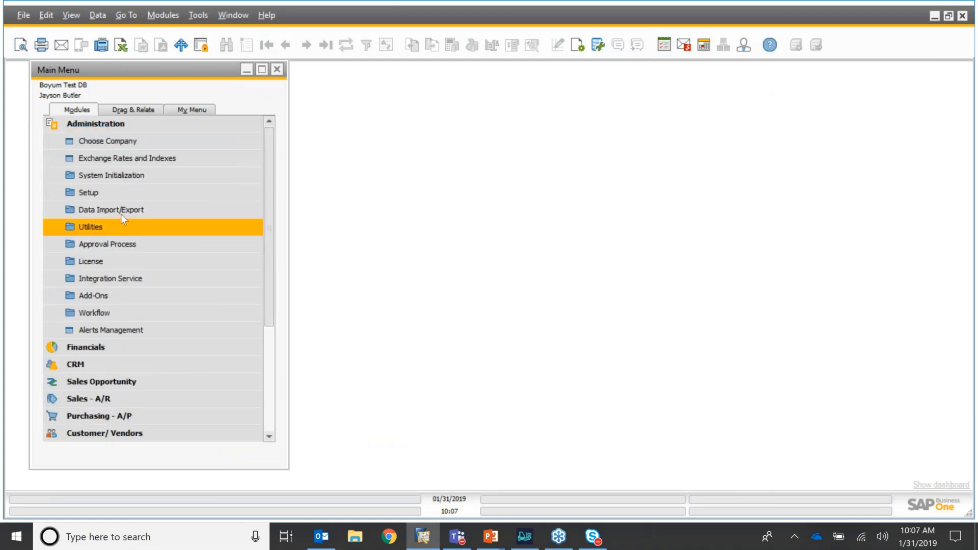
click(121, 296)
click(144, 401)
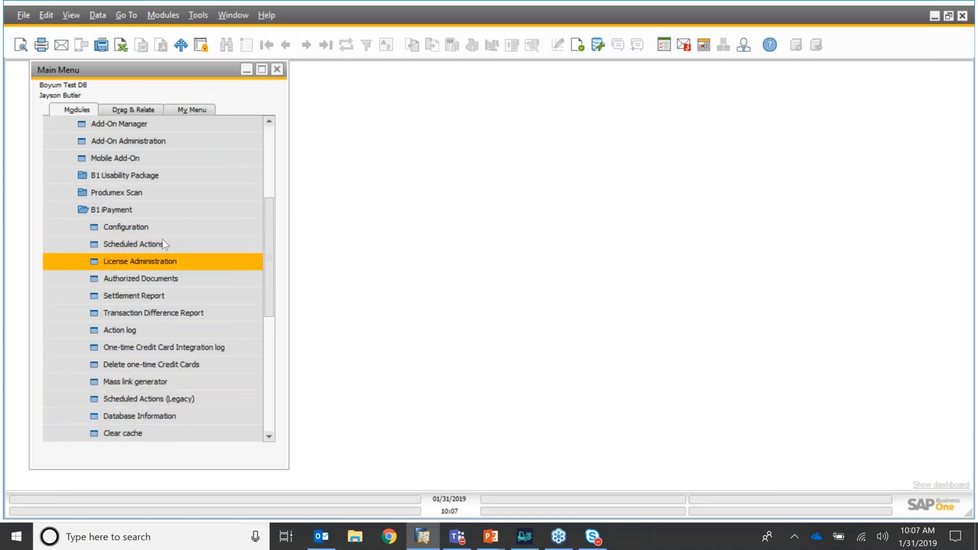
click(158, 226)
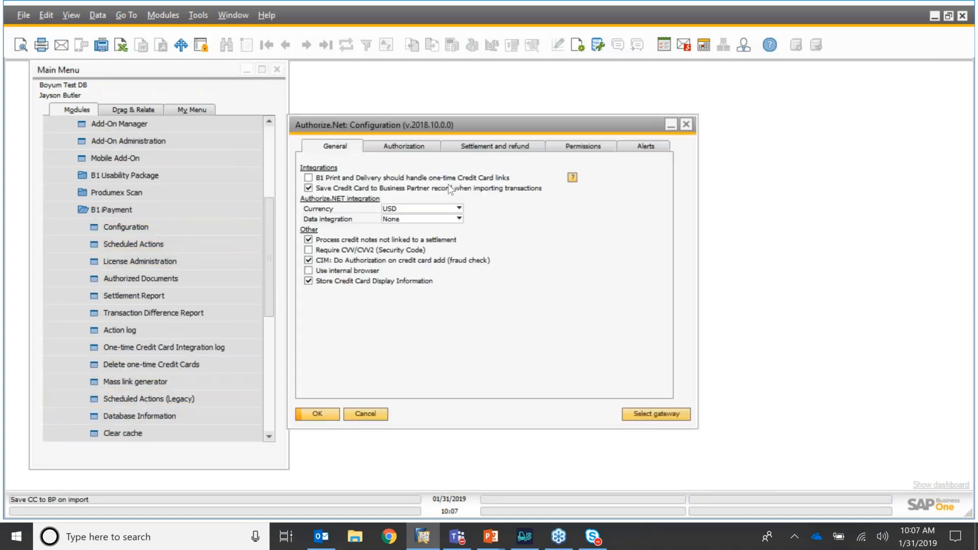
click(516, 149)
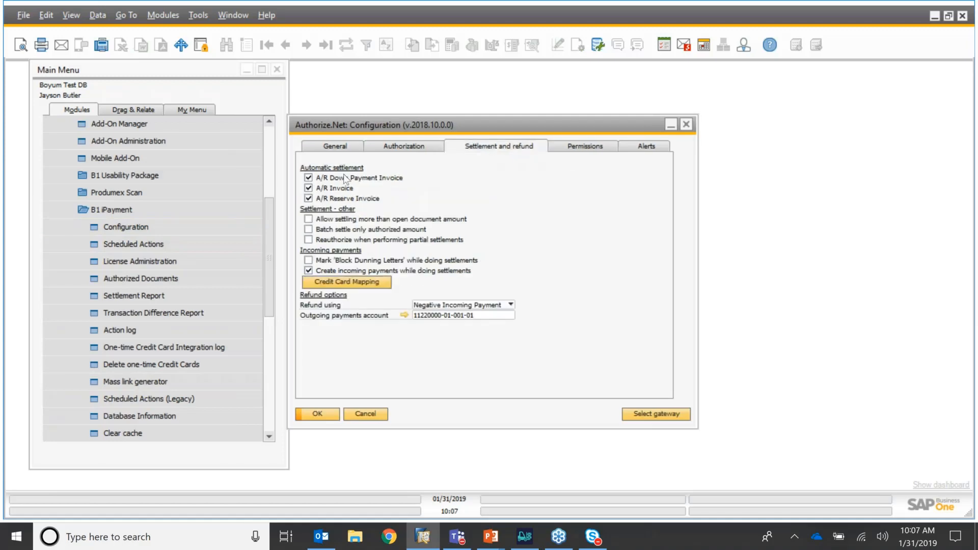
click(307, 178)
click(308, 188)
click(308, 198)
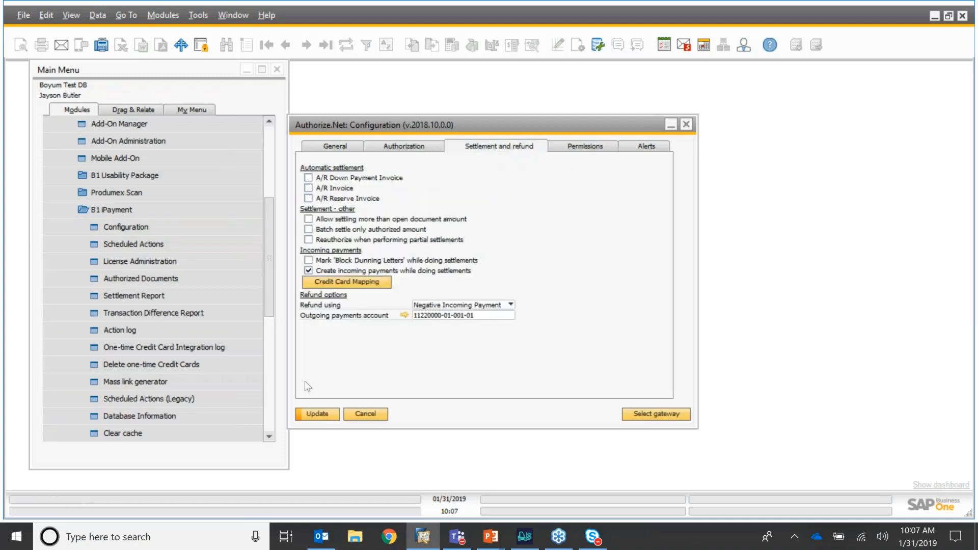
click(322, 414)
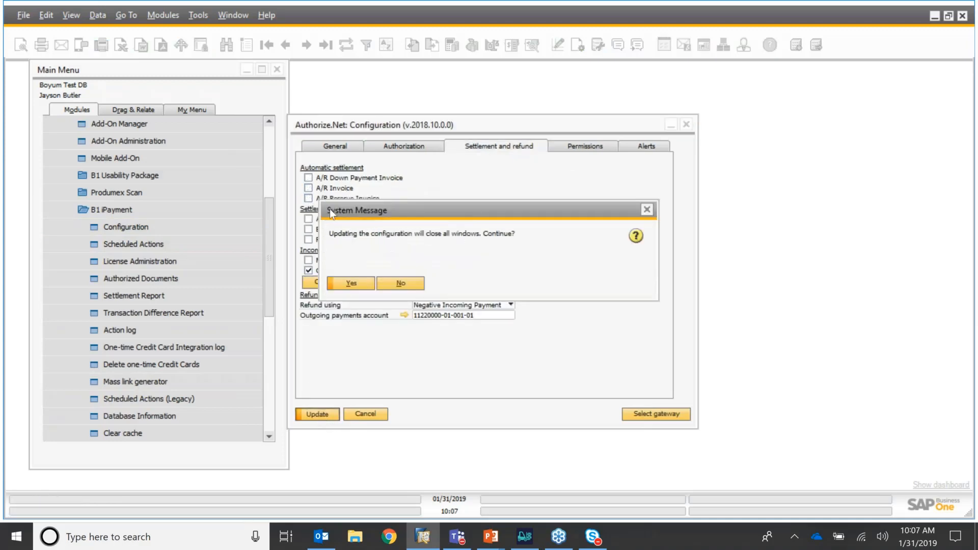
click(356, 284)
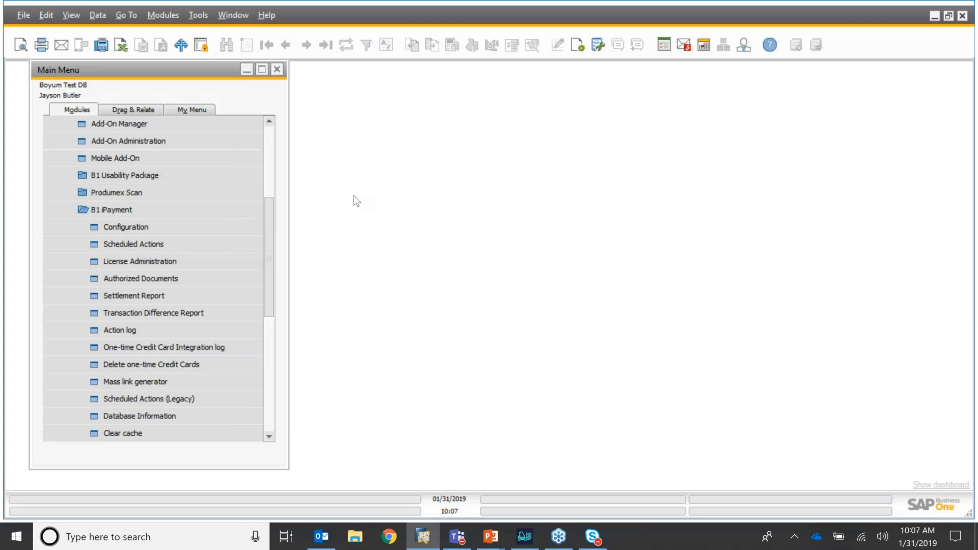
- Recheck the settlement and refund options in the B1 iPayment configuration, close it and collapse the Administration module
click(168, 230)
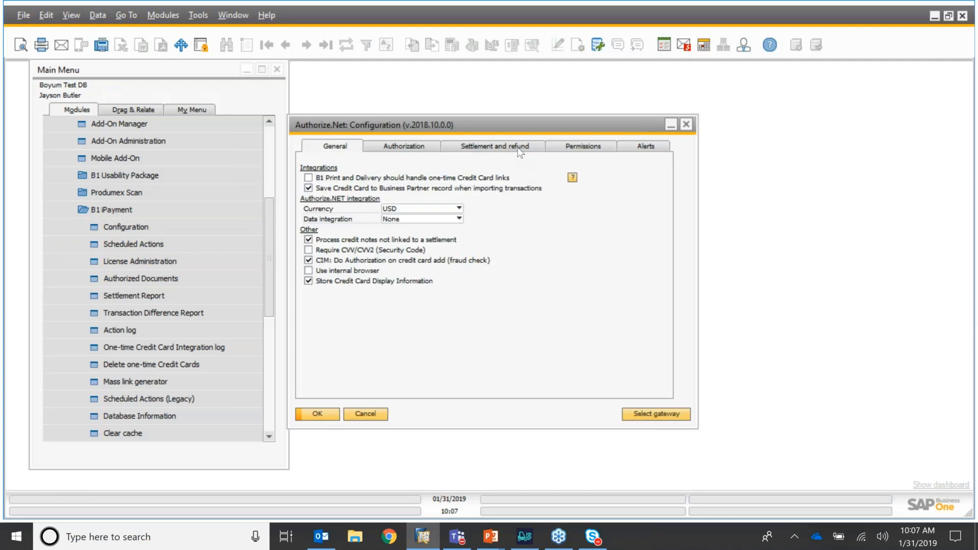
click(516, 148)
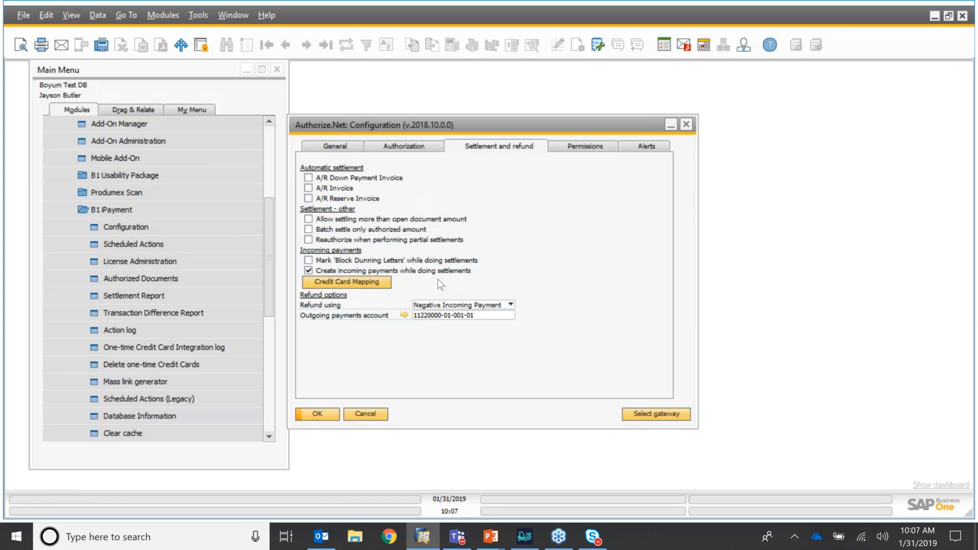
click(326, 414)
scroll(270, 216, up, 2)
scroll(271, 216, up, 2)
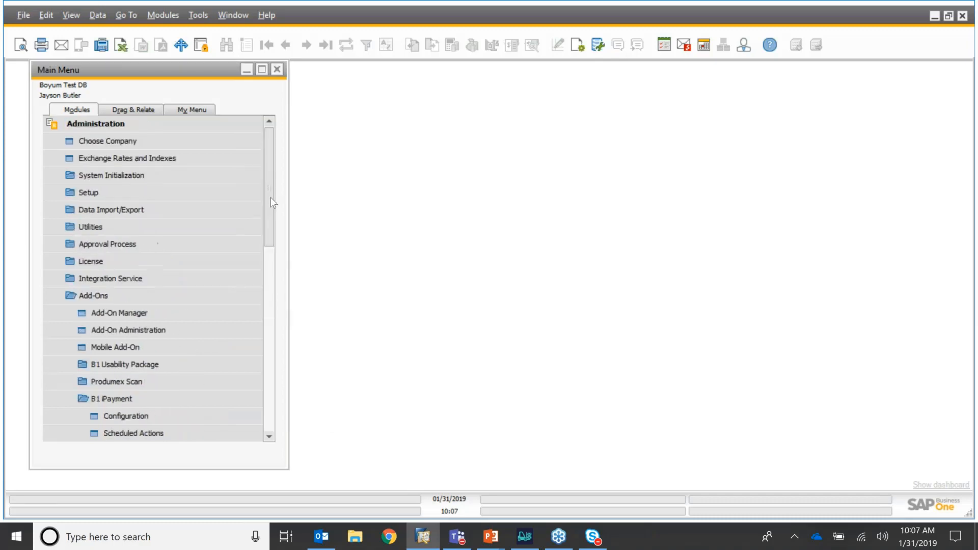
click(133, 124)
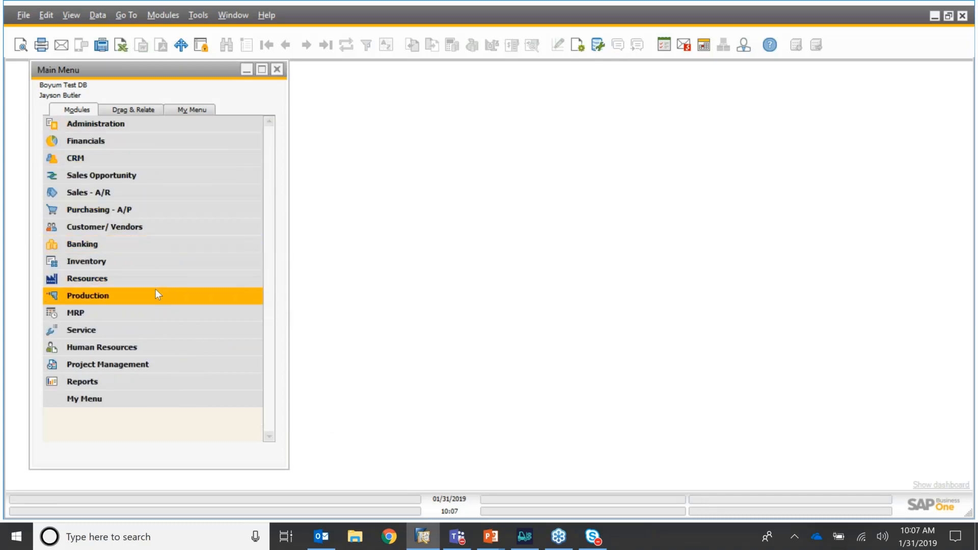
- Browse back through the most recent A/R Invoices to the MAXI-TEQ one, close it and collapse the Sales - A/R module
click(131, 196)
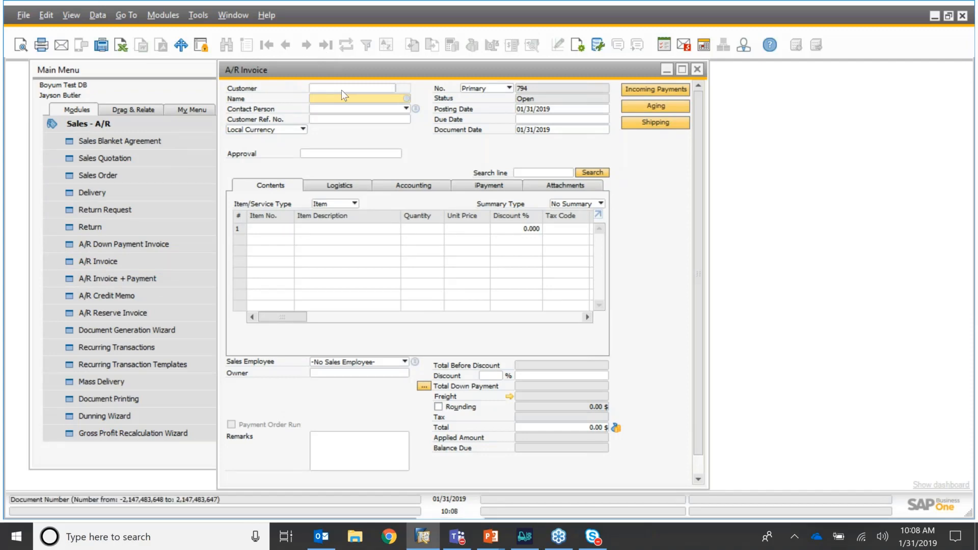
key(ctrl+f)
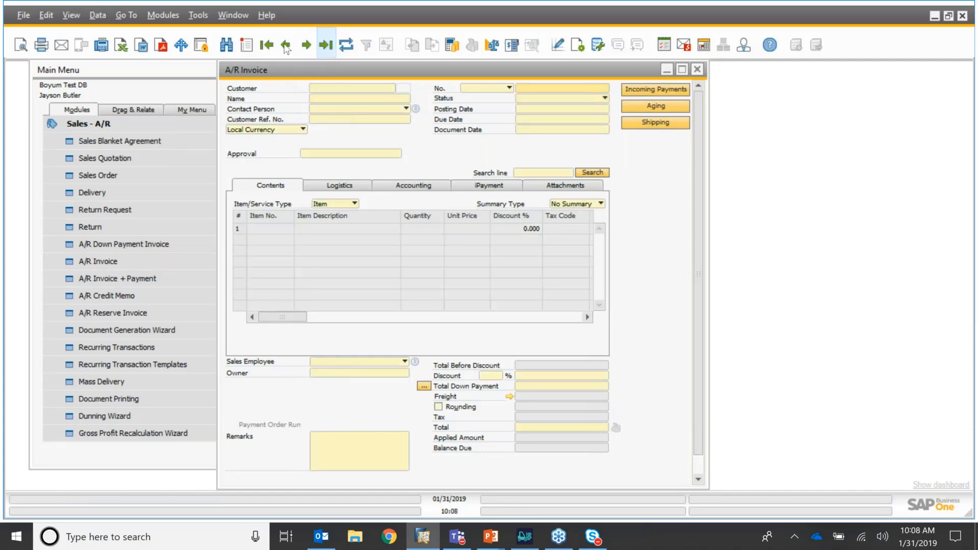
click(286, 46)
click(286, 46)
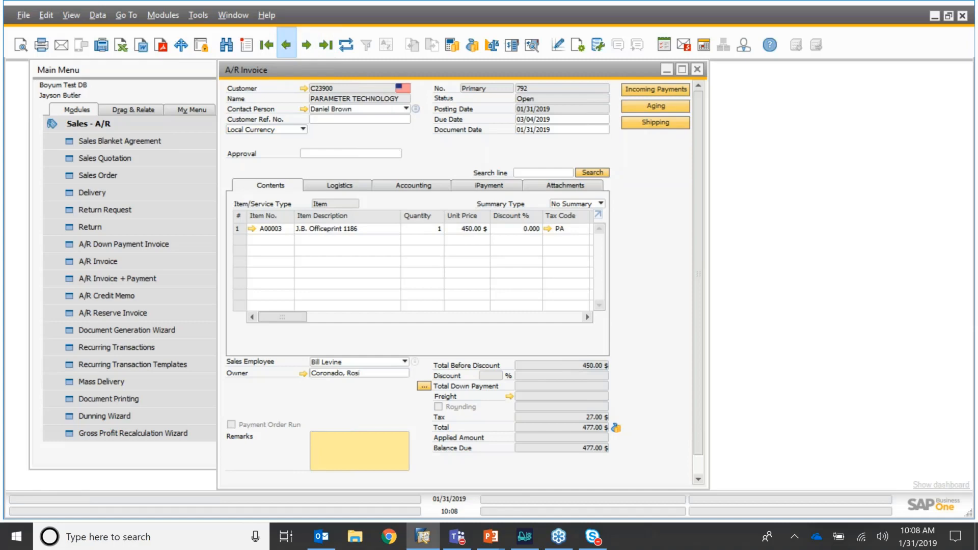
click(286, 45)
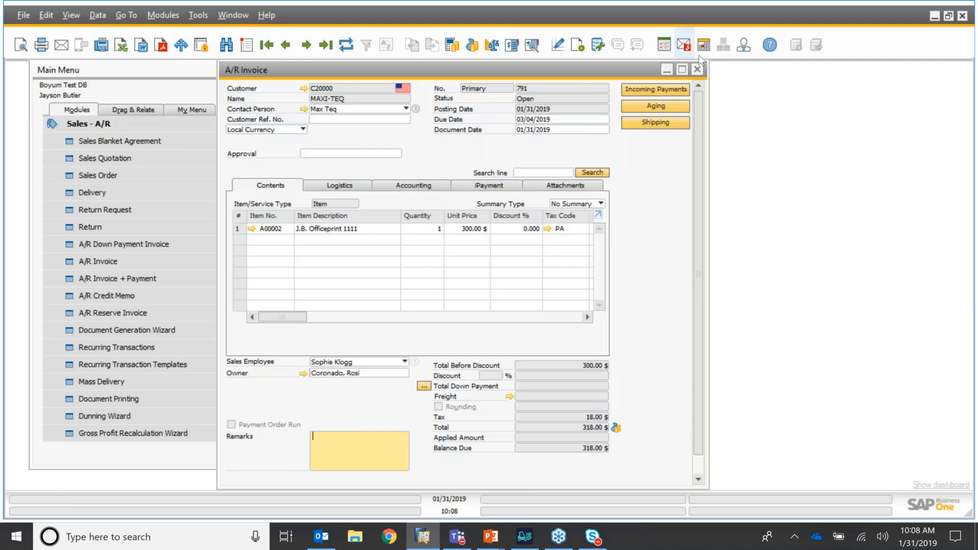
click(697, 69)
click(124, 121)
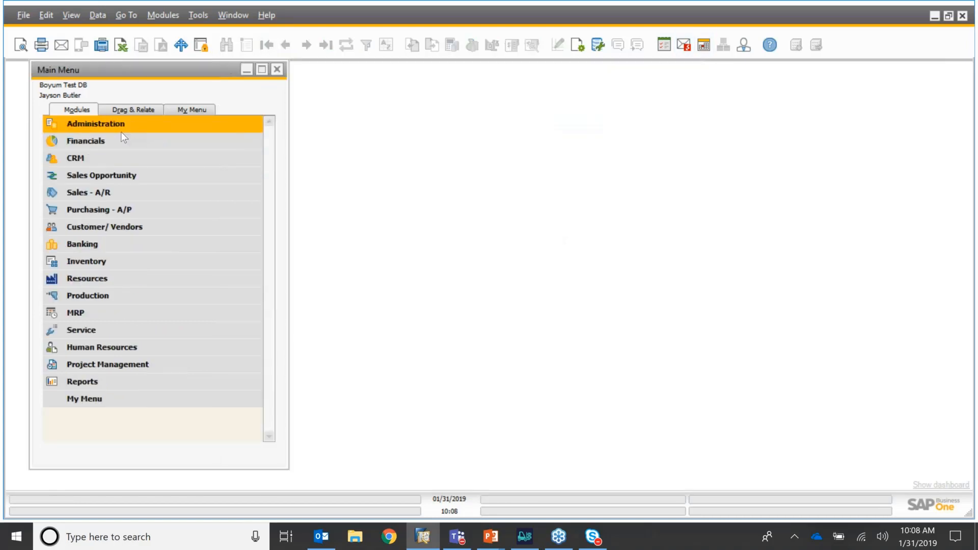
- Start an iPayment Batch Settlement for A/R Invoices, view the payment terms choices, and list the documents without restricting the filter
click(94, 242)
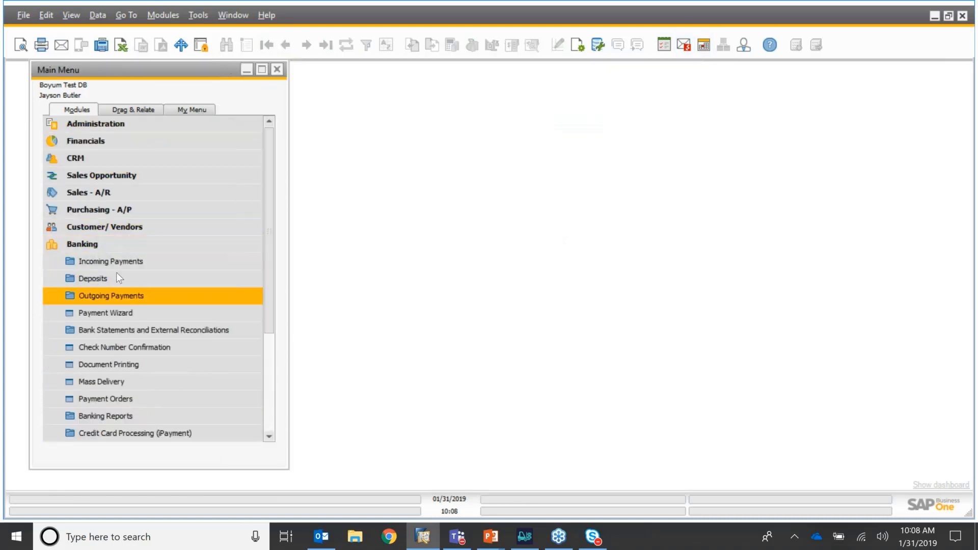
click(130, 432)
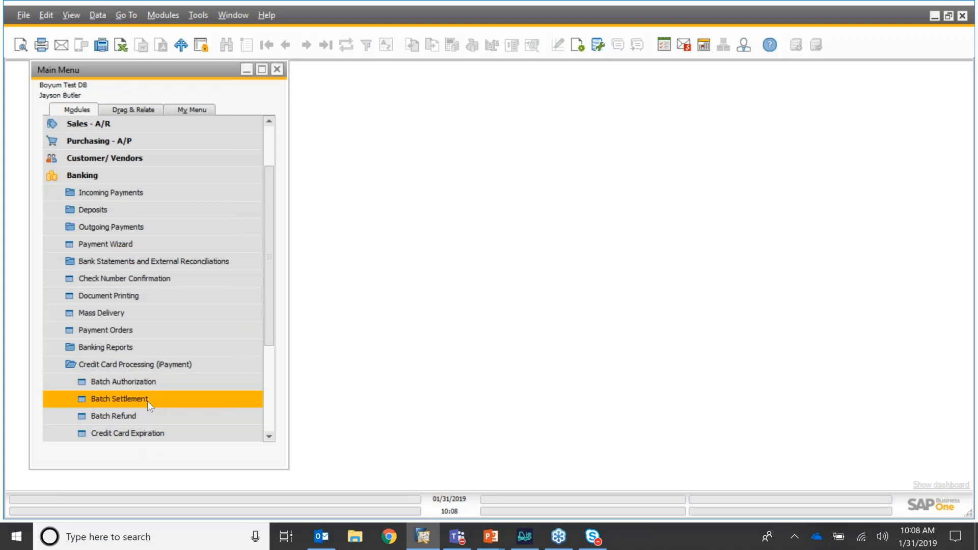
click(170, 406)
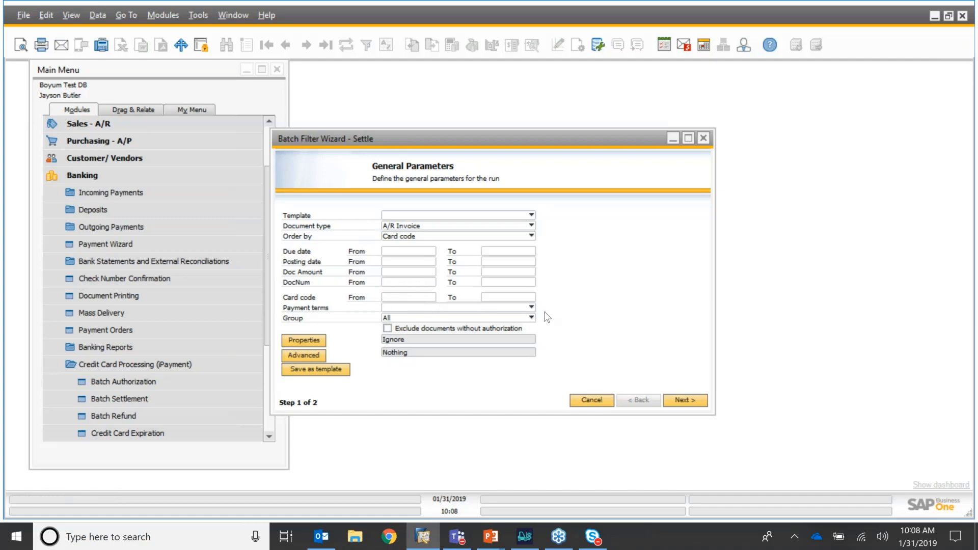
click(531, 307)
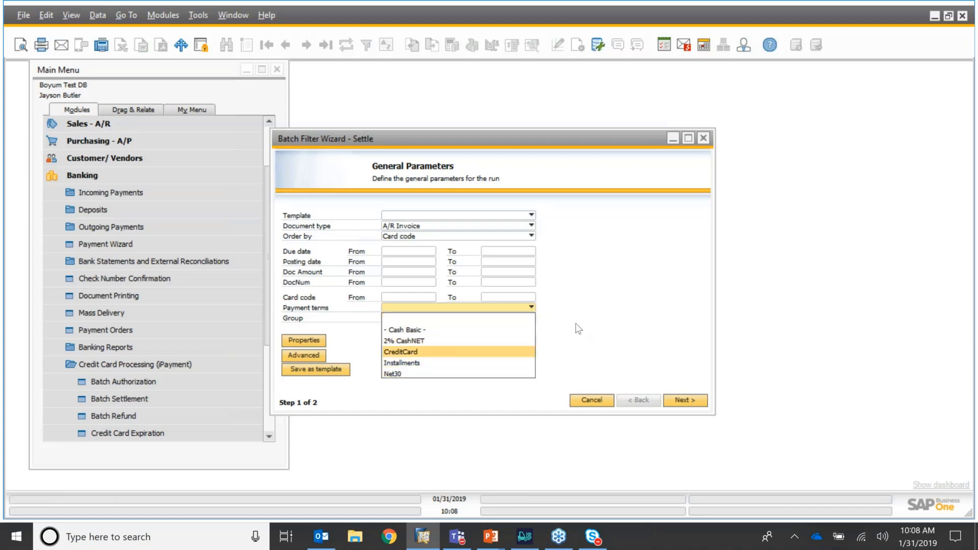
click(576, 311)
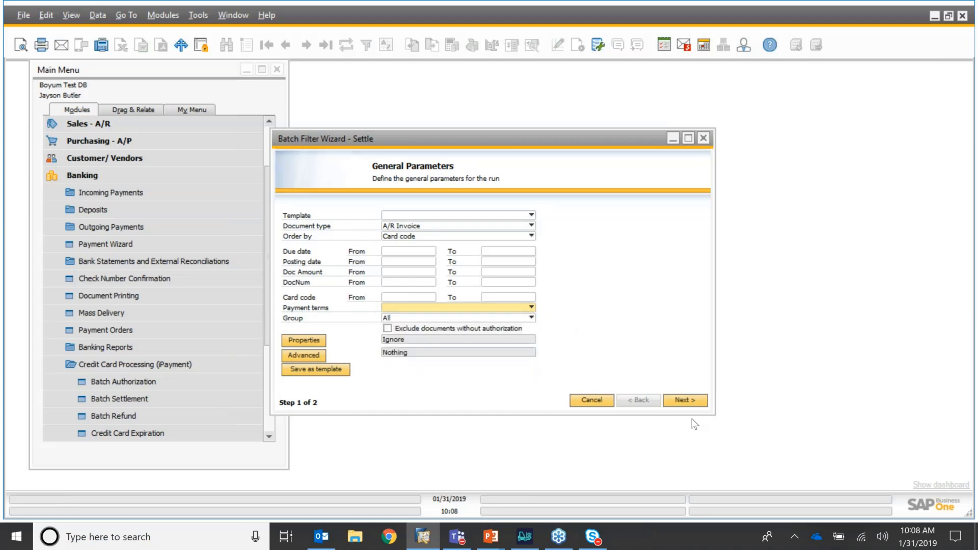
click(685, 402)
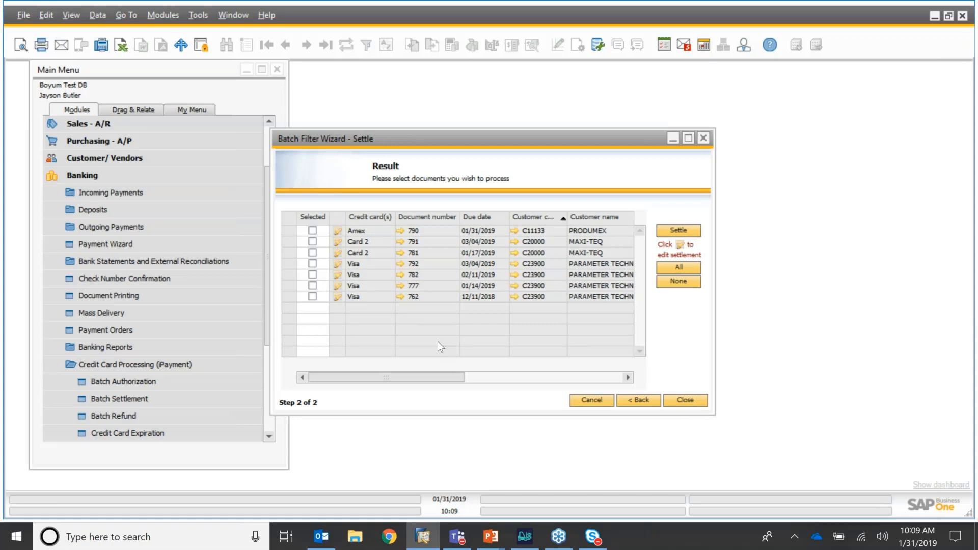
- Select the PARAMETER TECHNOLOGY invoices due 01/14/2019, 02/11/2019 and 03/04/2019 for batch settlement
click(312, 286)
click(312, 274)
click(312, 264)
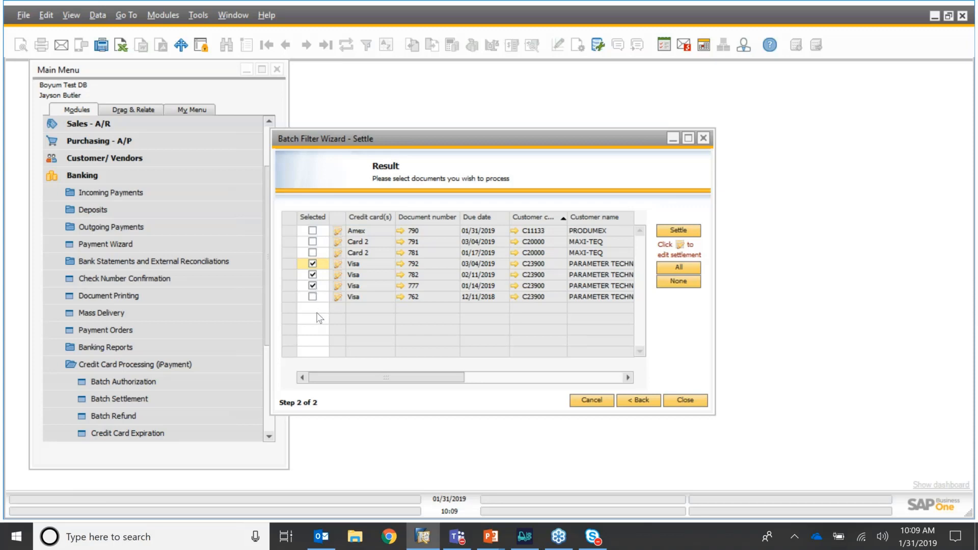
- Review the card choices and settlement amount for the PARAMETER TECHNOLOGY invoice due 03/04/2019, cancel, and briefly open the settlement for the one due 02/11/2019
click(338, 264)
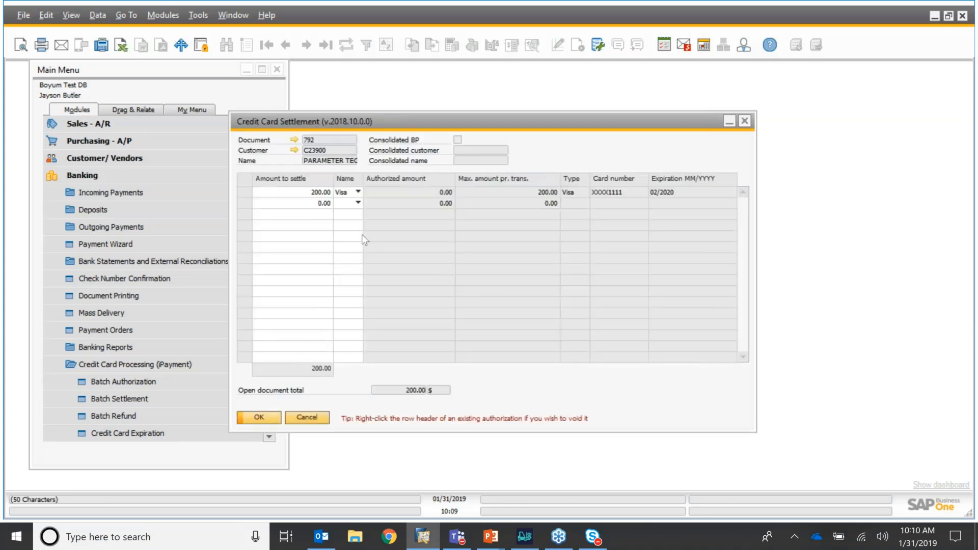
click(359, 190)
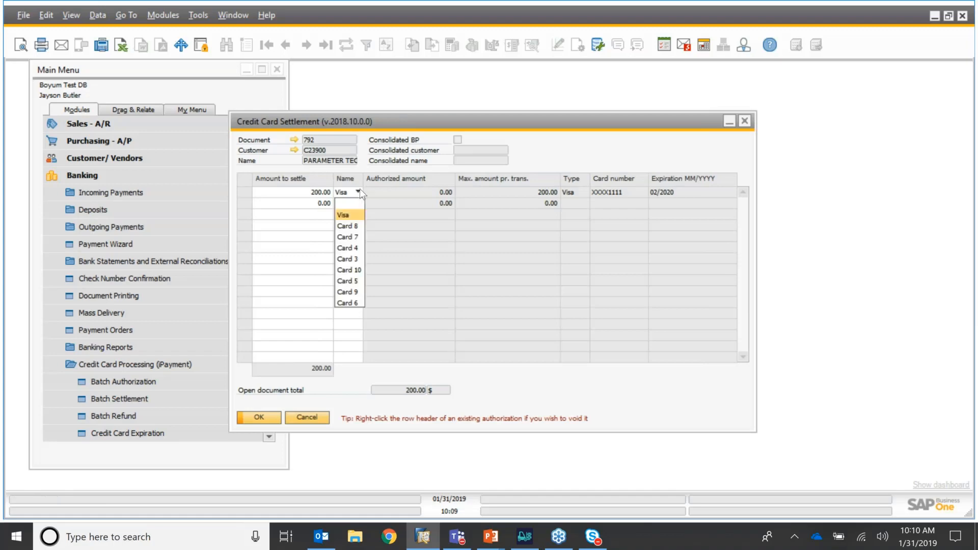
click(379, 212)
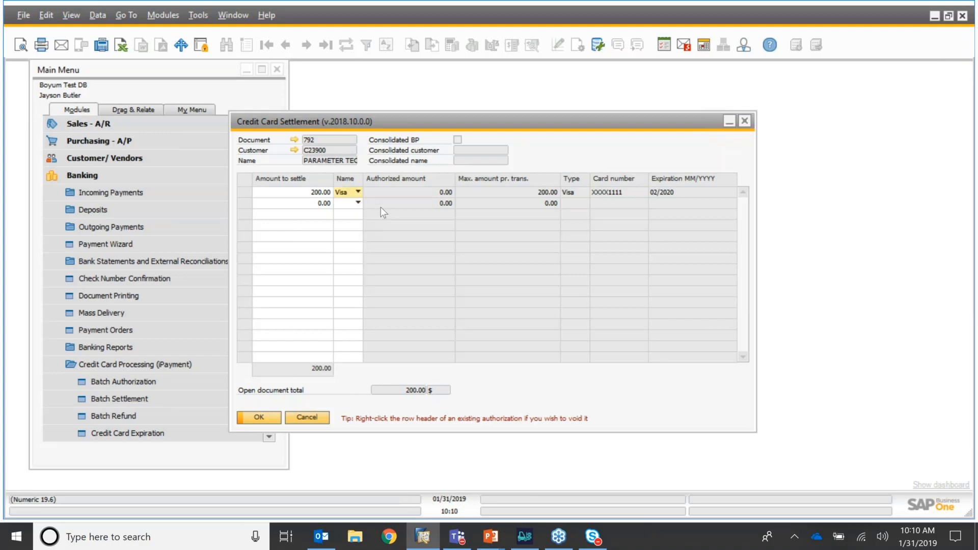
click(313, 193)
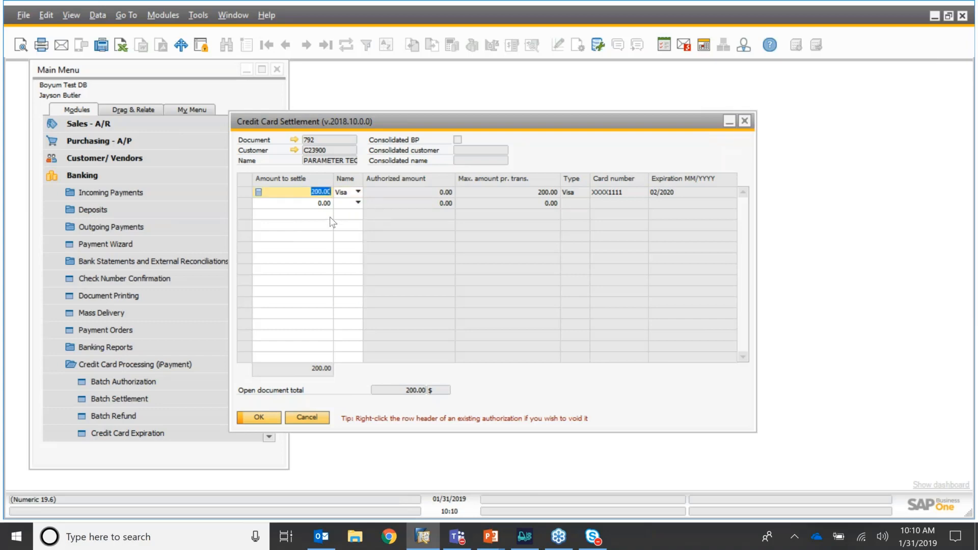
click(313, 416)
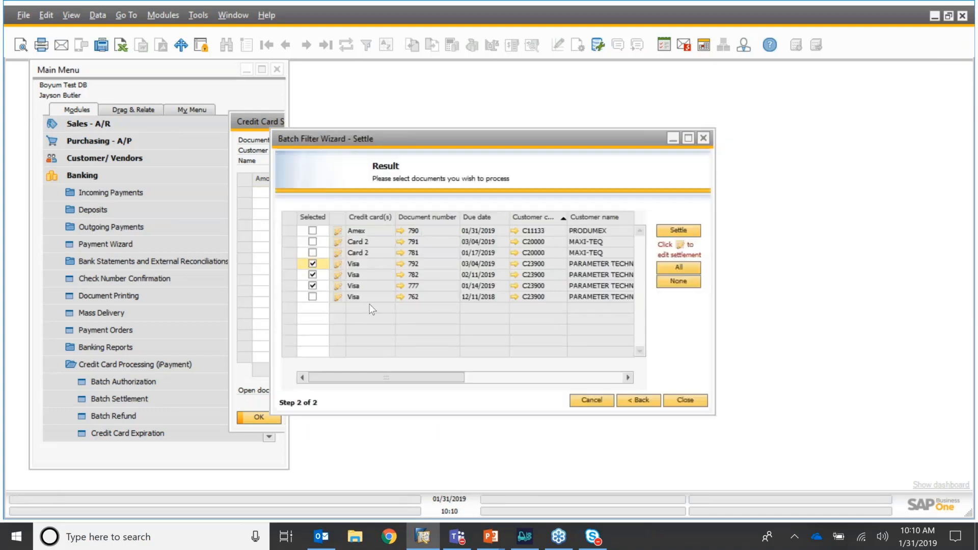
click(337, 274)
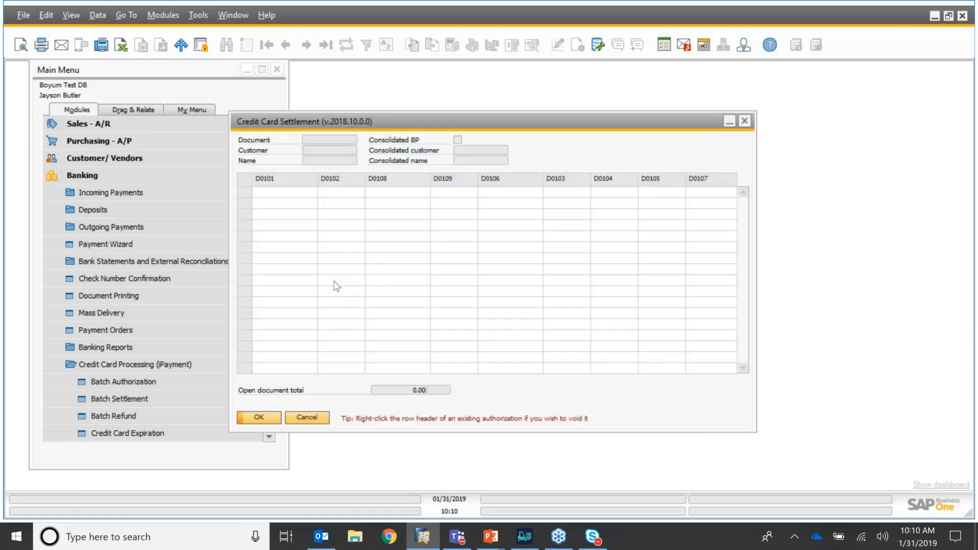
click(744, 121)
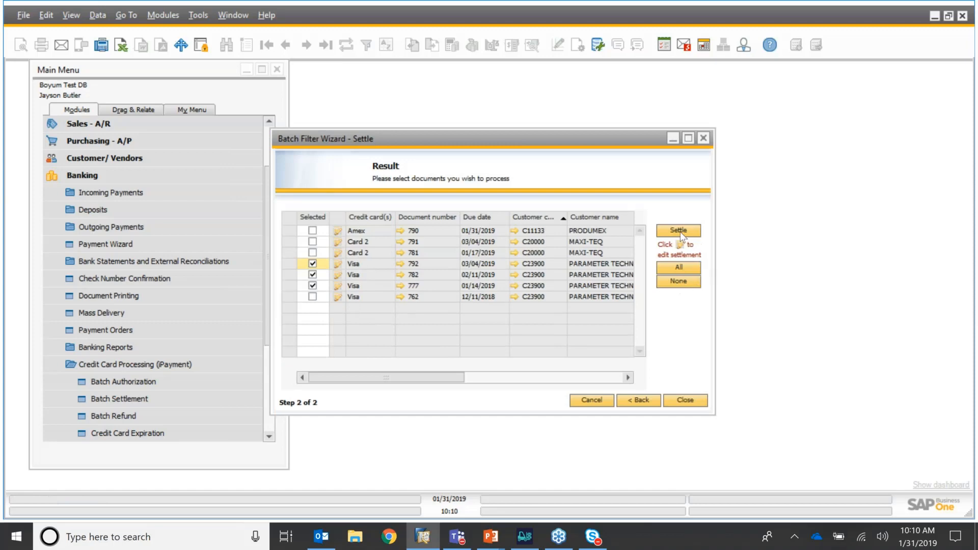
- Settle the selected PARAMETER TECHNOLOGY invoices, close the results and the batch wizard, and collapse the Banking module
click(679, 231)
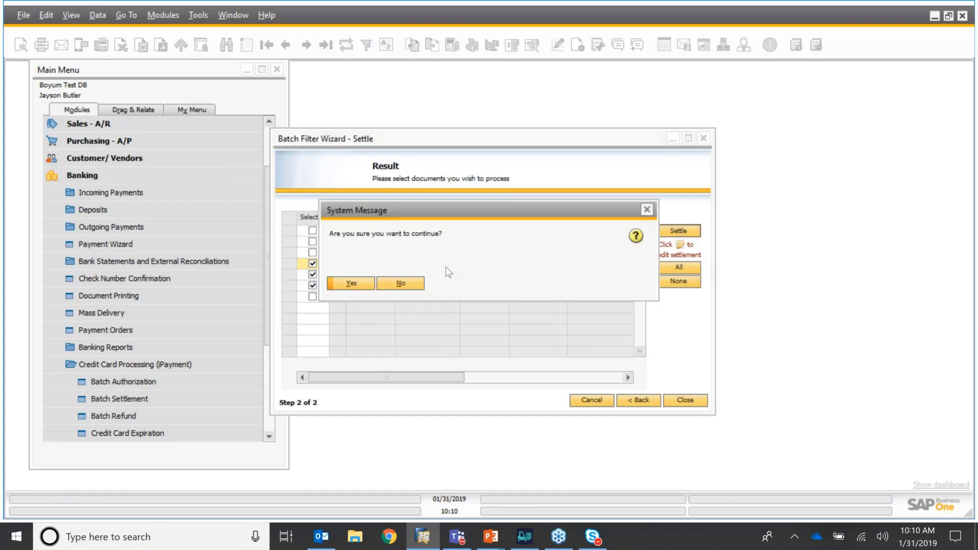
click(351, 283)
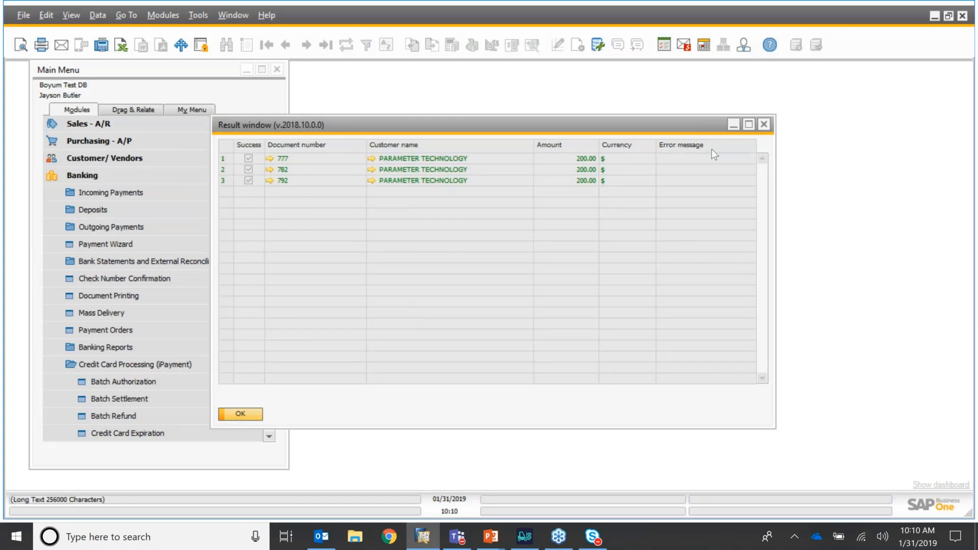
click(765, 124)
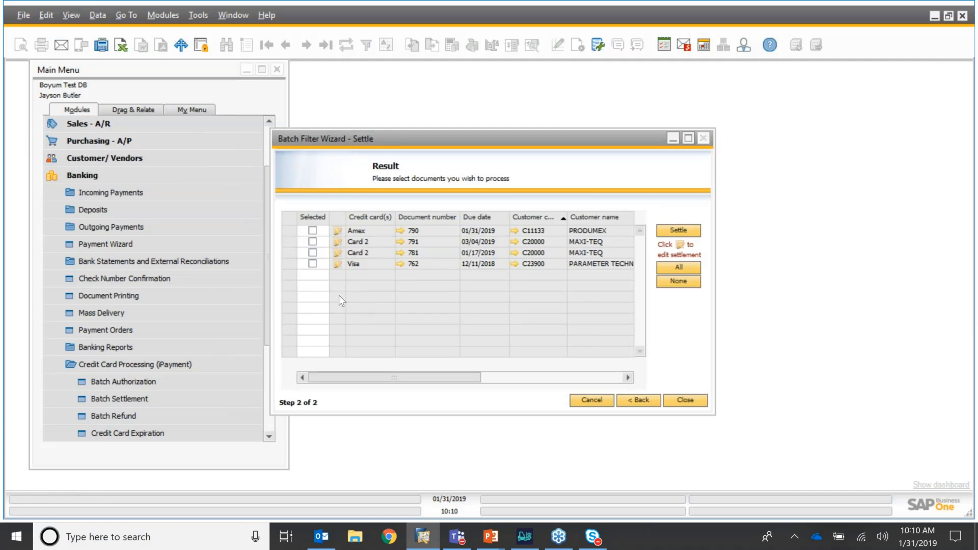
click(703, 138)
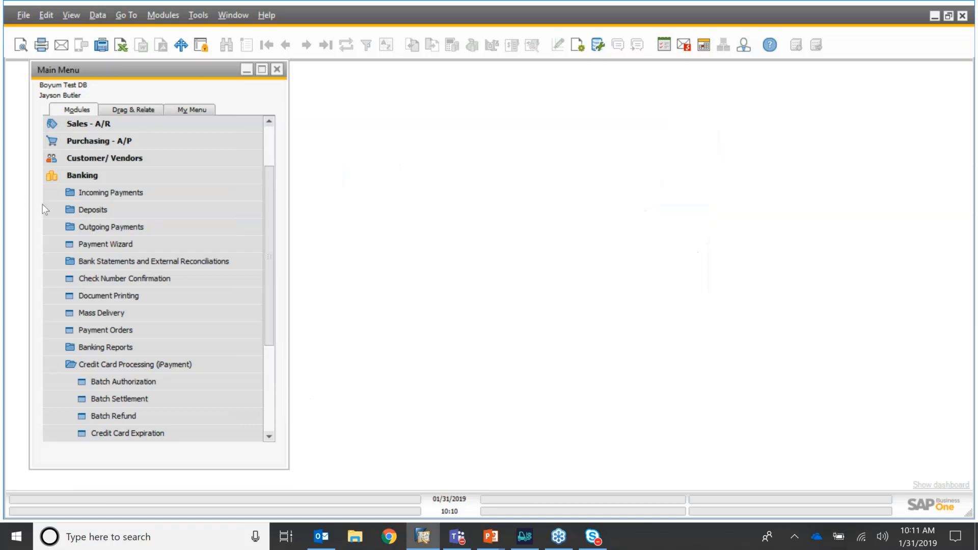
click(57, 178)
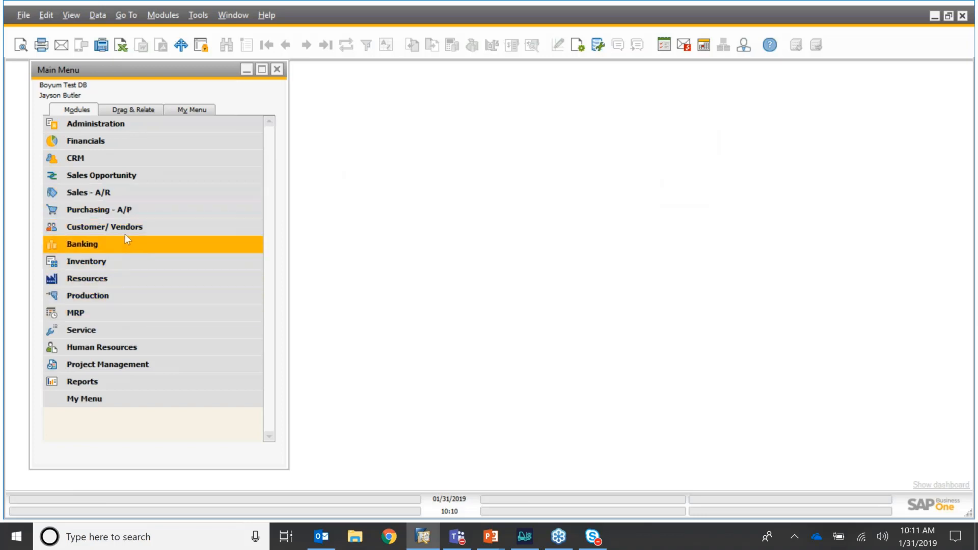
- Open A/R Invoice in find mode and browse back to the open MAXI-TEQ invoice due 03/04/2019
click(131, 192)
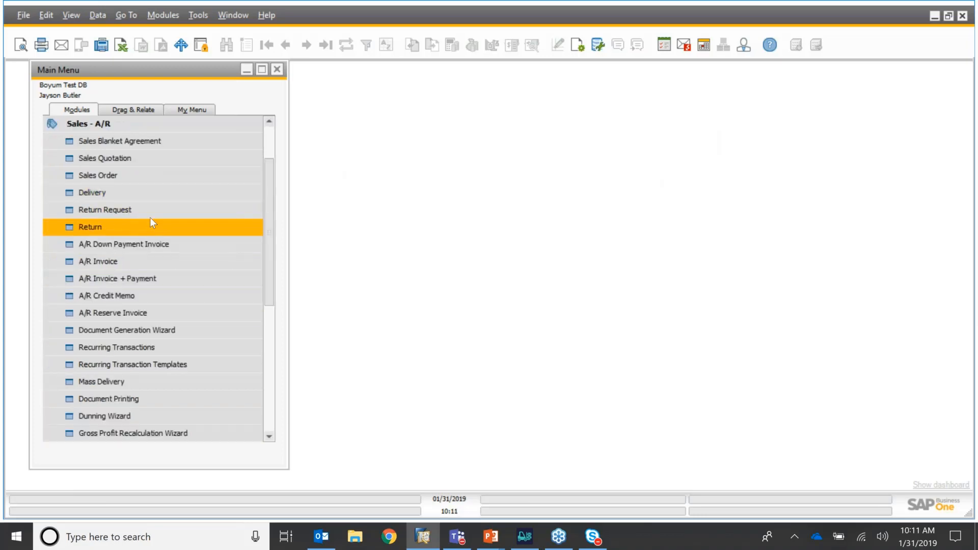
click(152, 264)
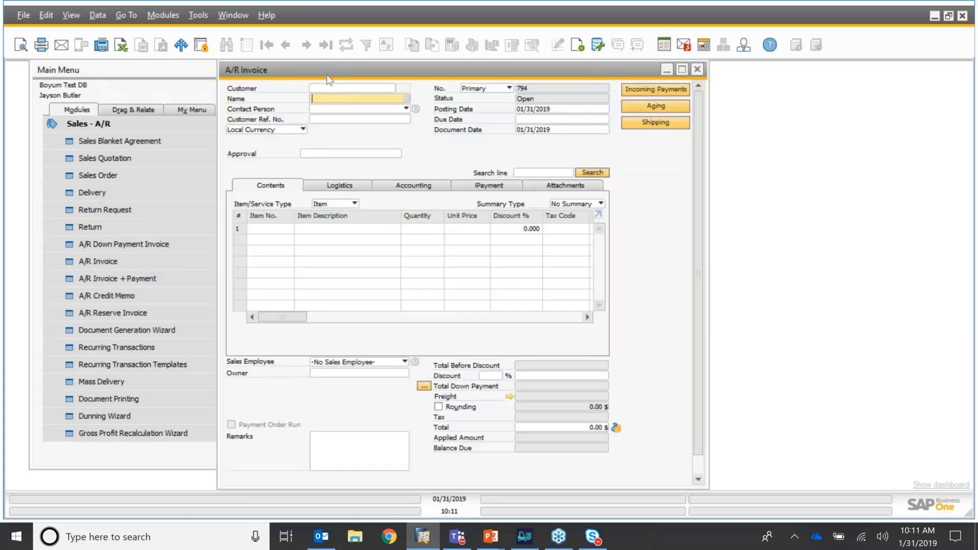
key(ctrl+f)
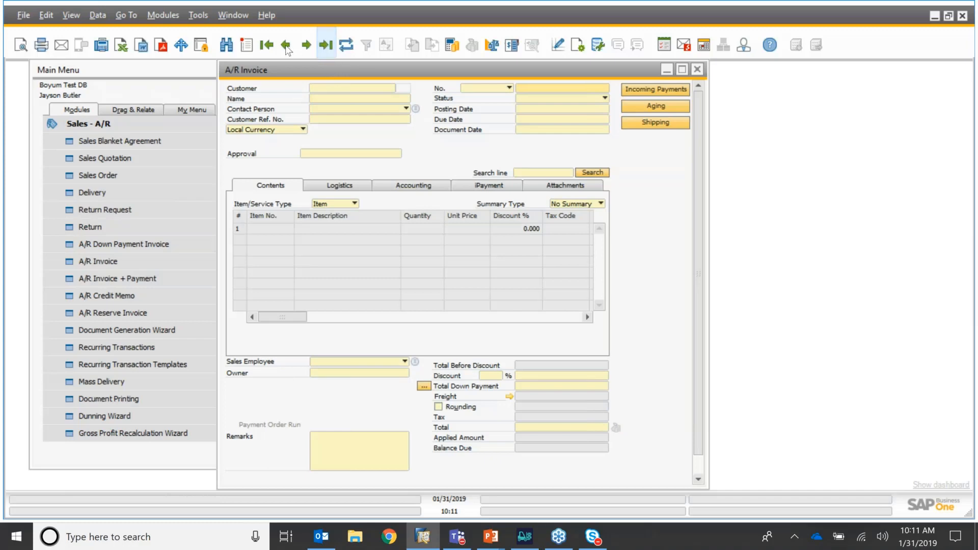
click(286, 46)
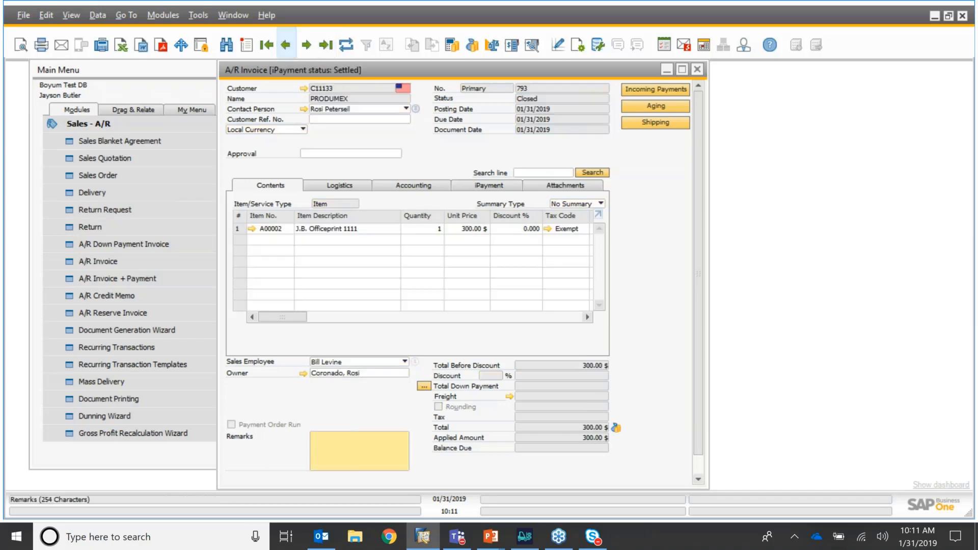
click(286, 45)
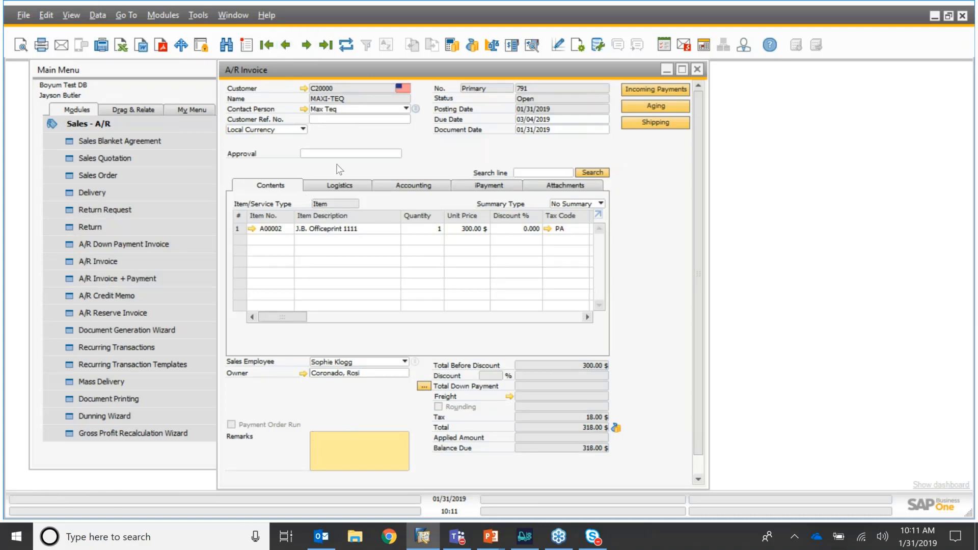
- Settle the MAXI-TEQ invoice immediately through iPayment, checking the available cards and keeping Card 2 for the full 318.00 amount
right_click(429, 148)
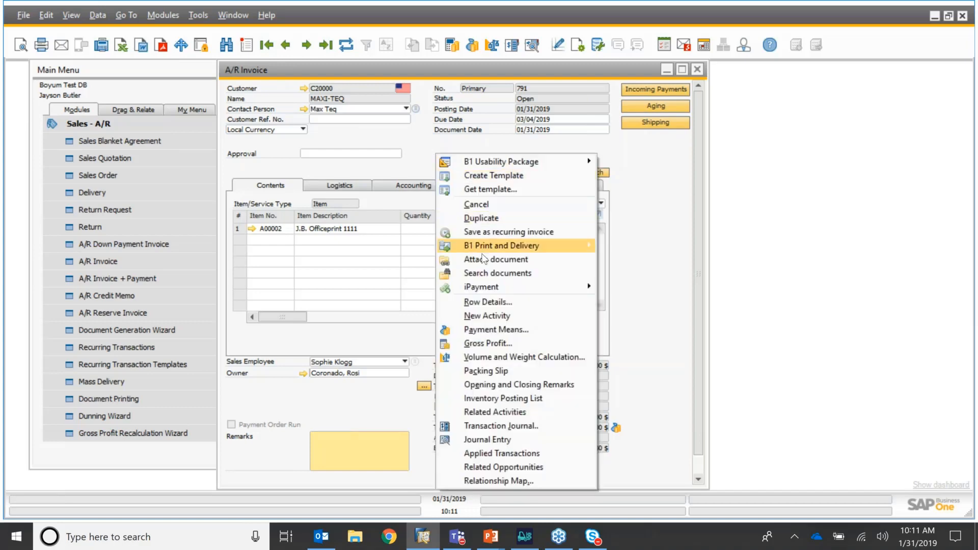
mouse_move(508, 286)
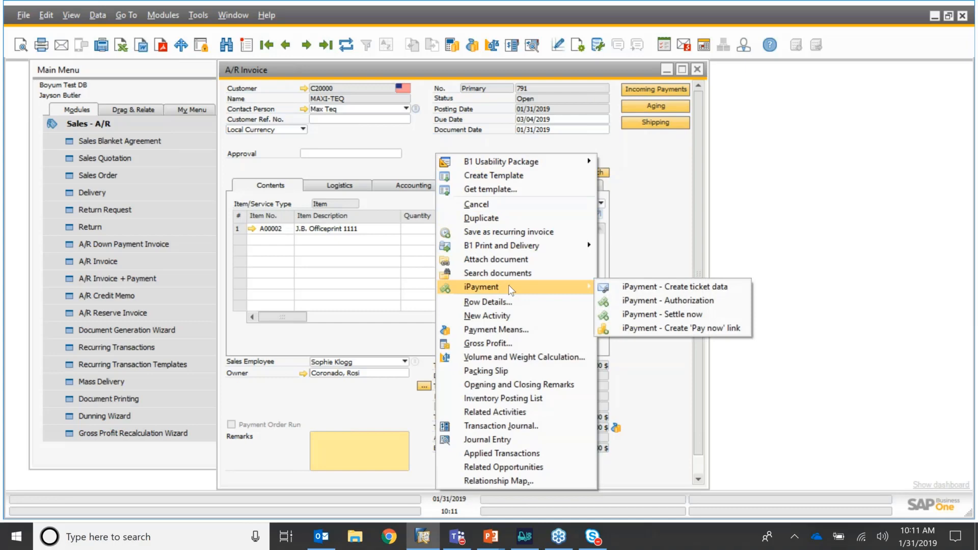
click(685, 315)
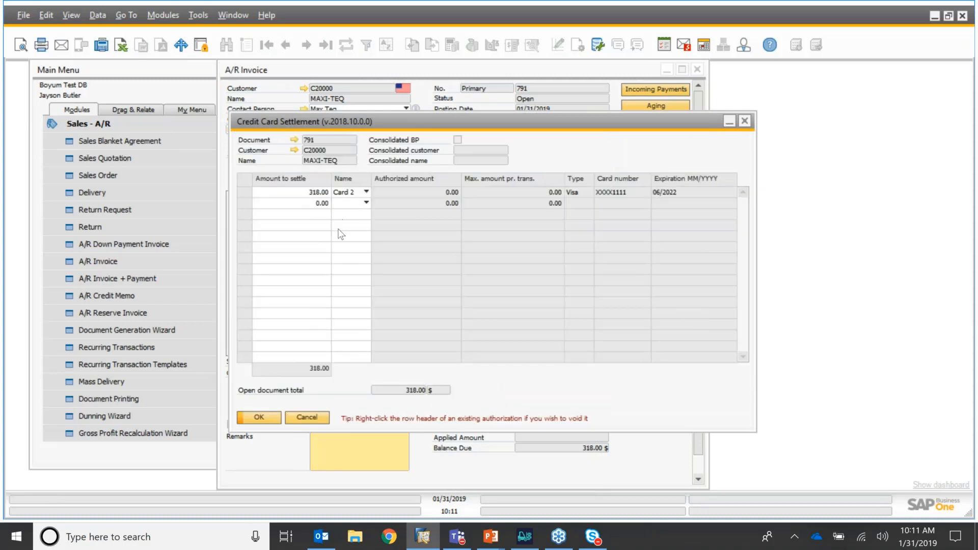
click(367, 194)
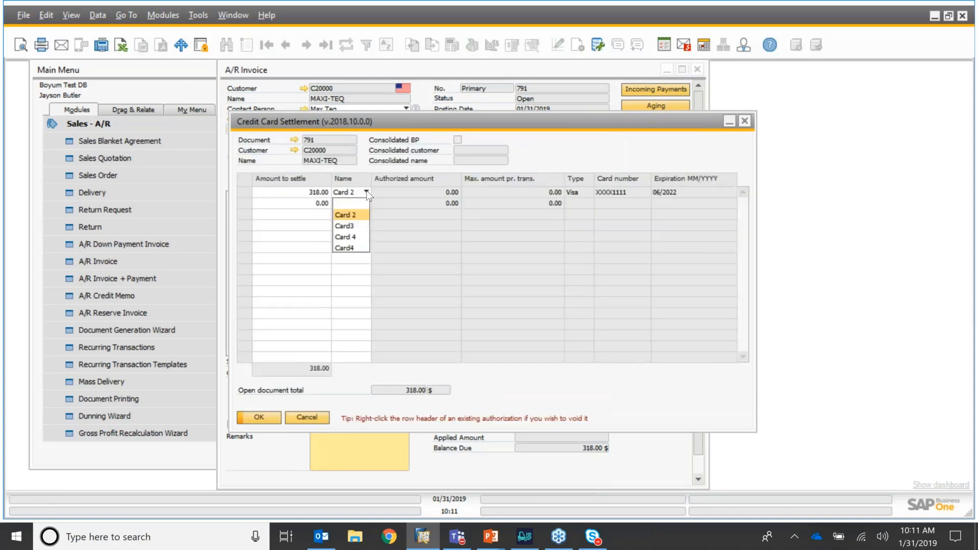
click(375, 206)
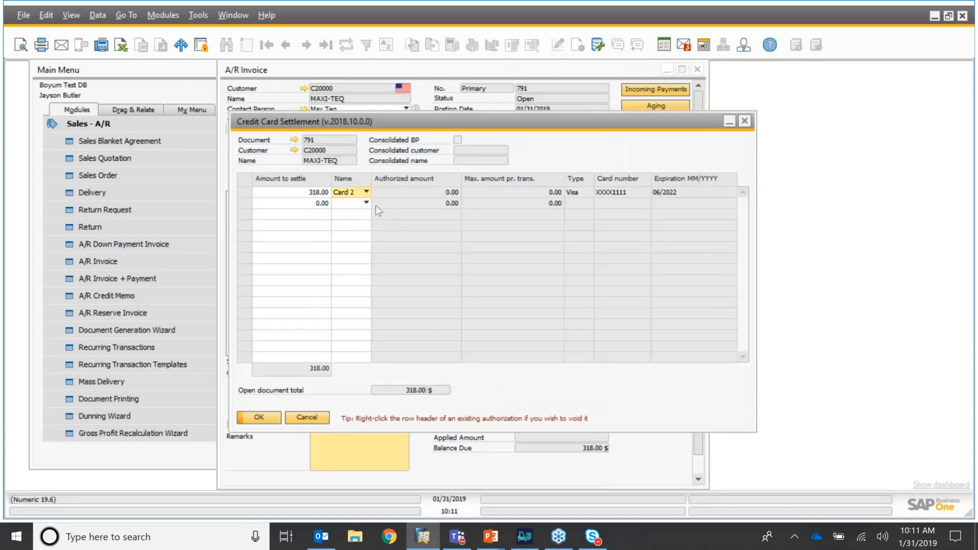
click(263, 417)
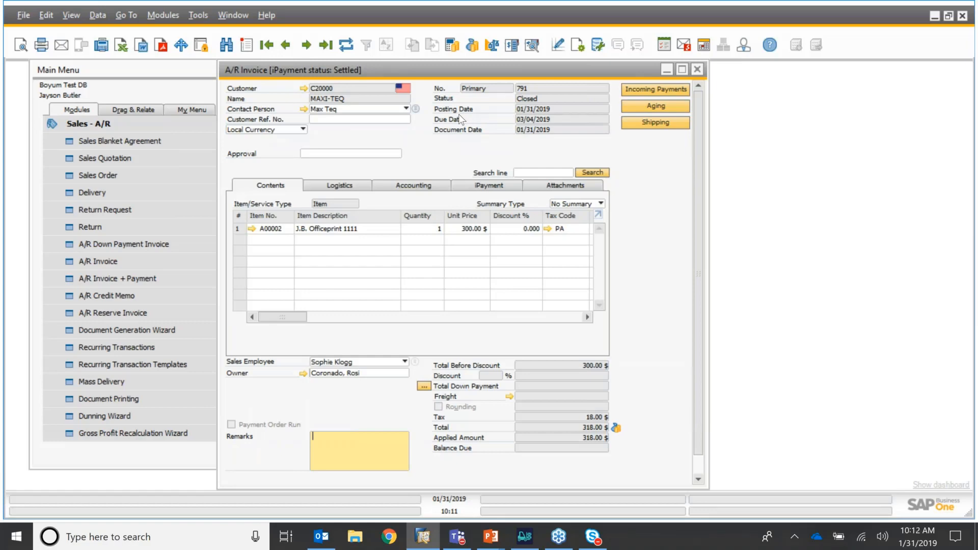
- Go to the previous A/R Invoice, the open PRODUMEX one, and create an iPayment 'Pay now' link for it
click(285, 45)
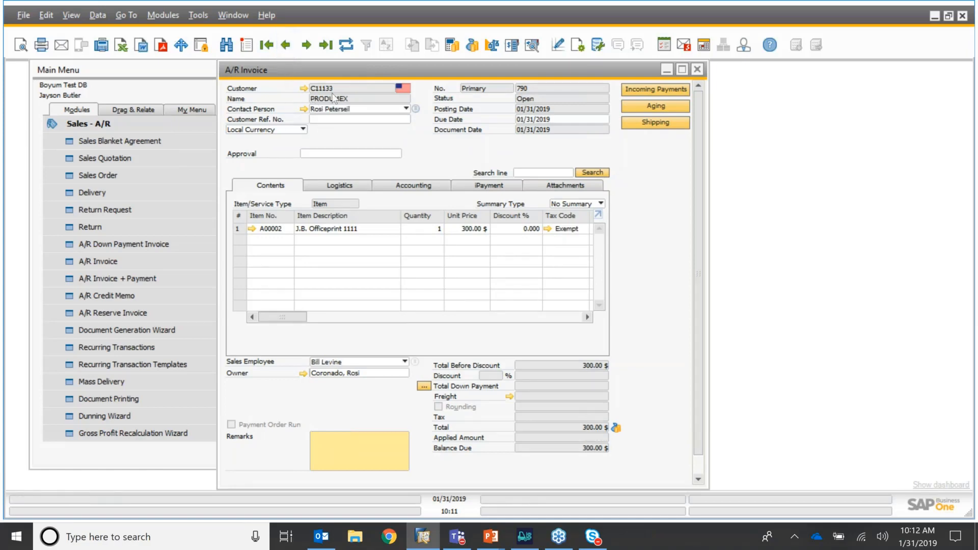
right_click(428, 147)
mouse_move(508, 279)
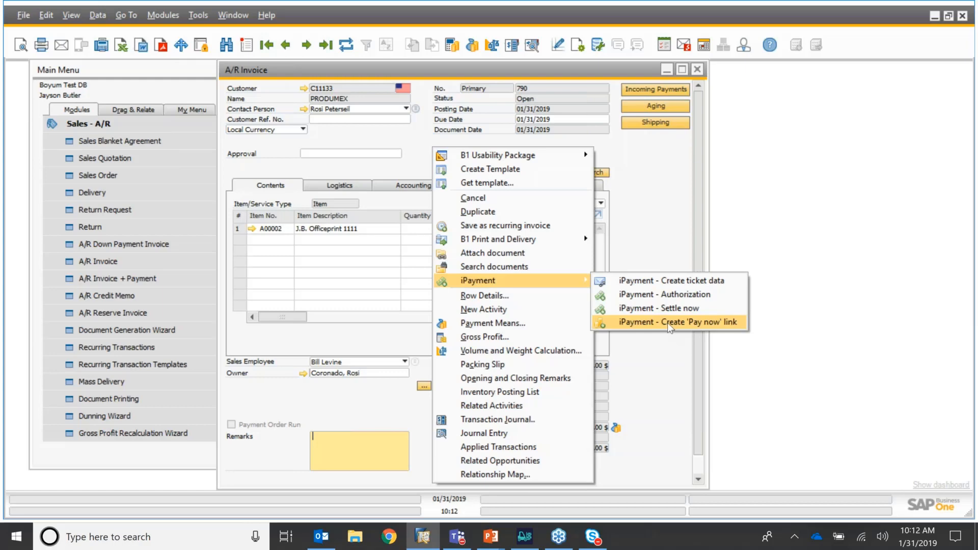
click(668, 323)
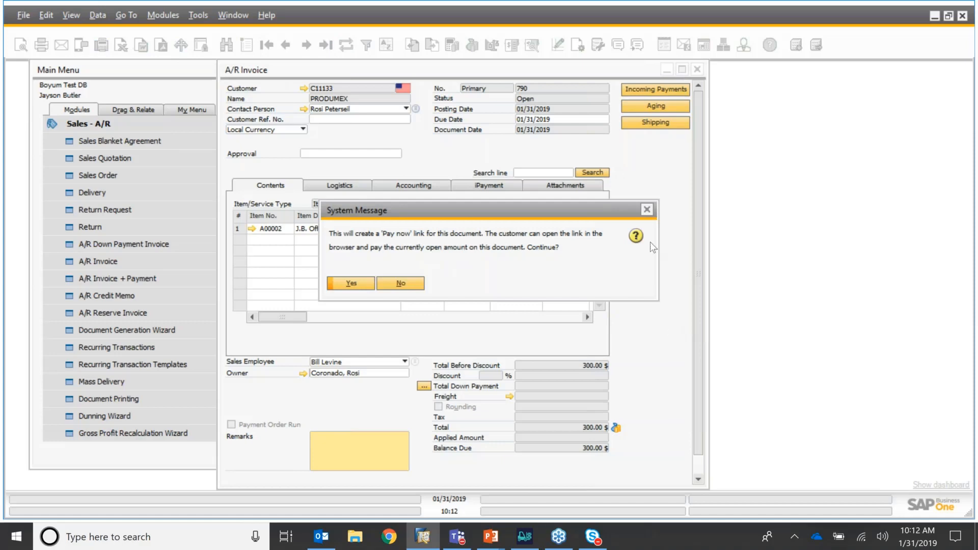
click(359, 283)
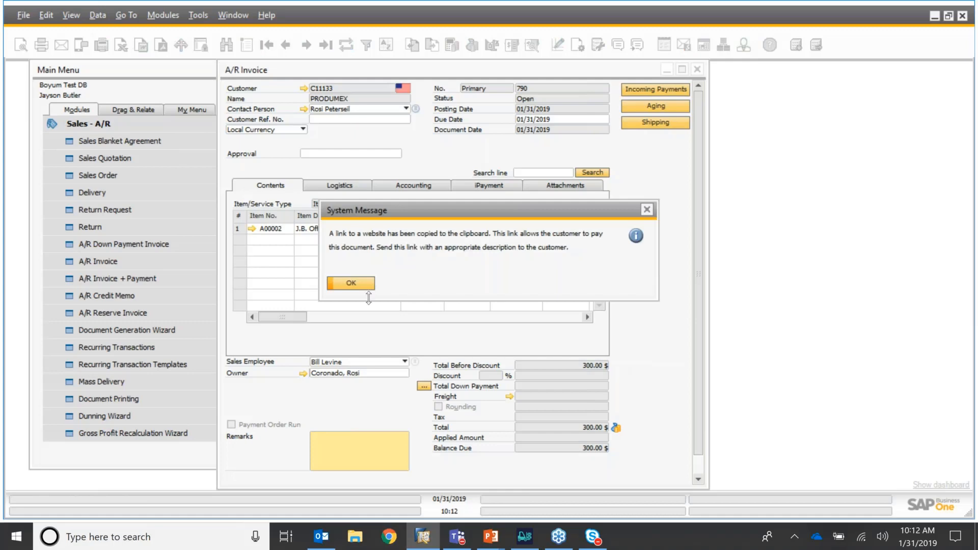
click(356, 284)
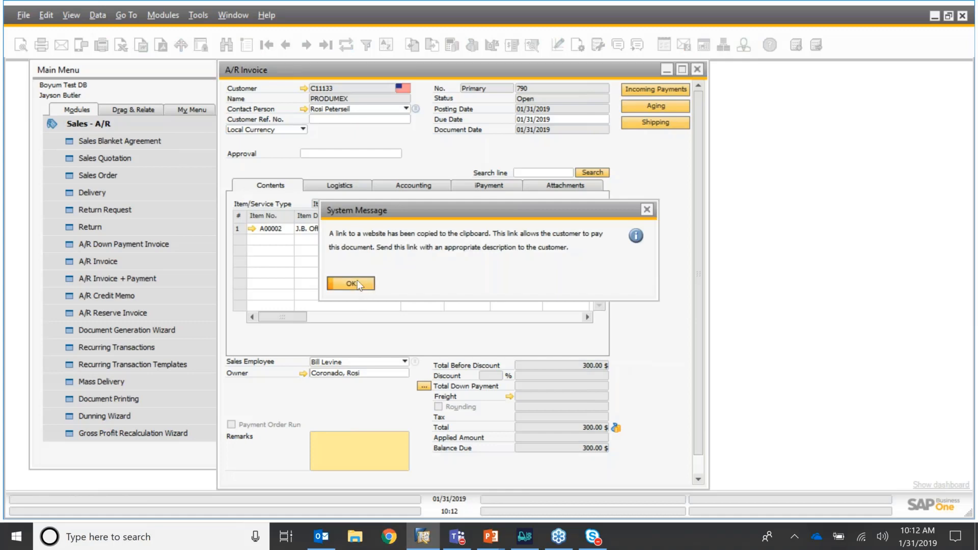
- Switch to Chrome, open the copied 'Pay now' link, inspect the customer payment form including its card number field, and close the browser
click(389, 537)
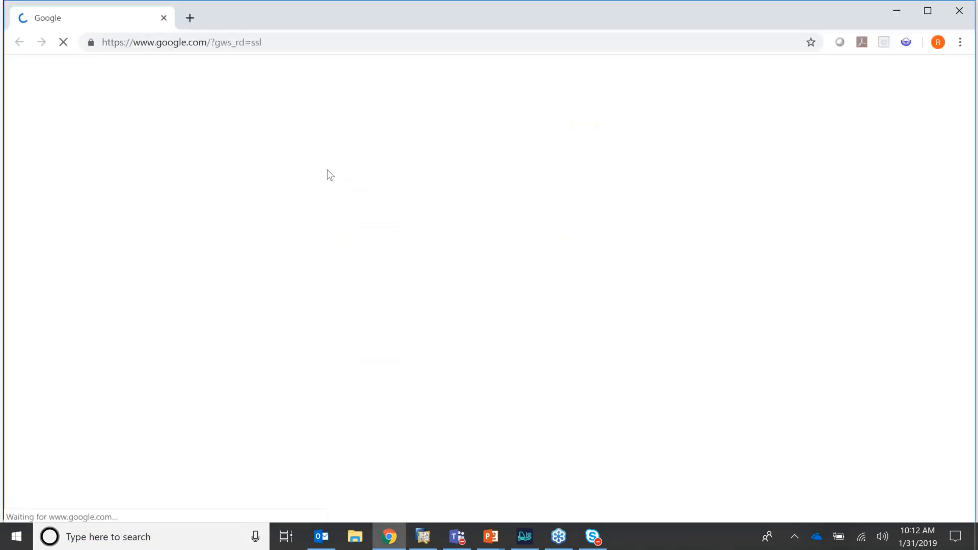
click(266, 41)
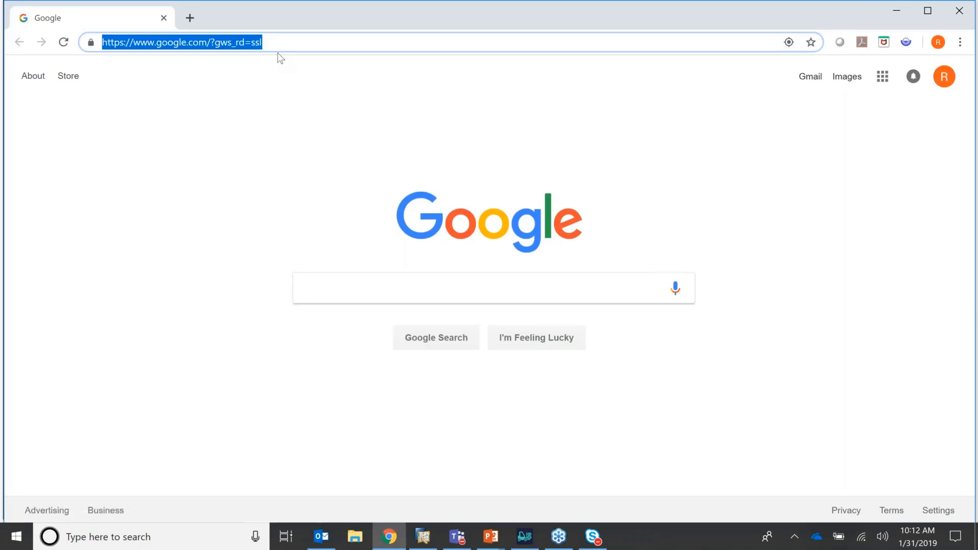
key(ctrl+v)
key(Return)
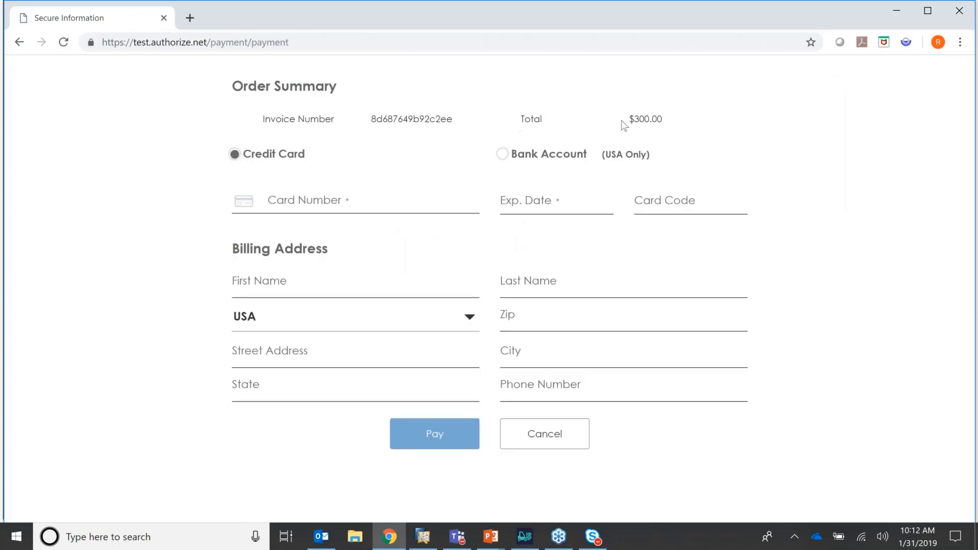
click(278, 204)
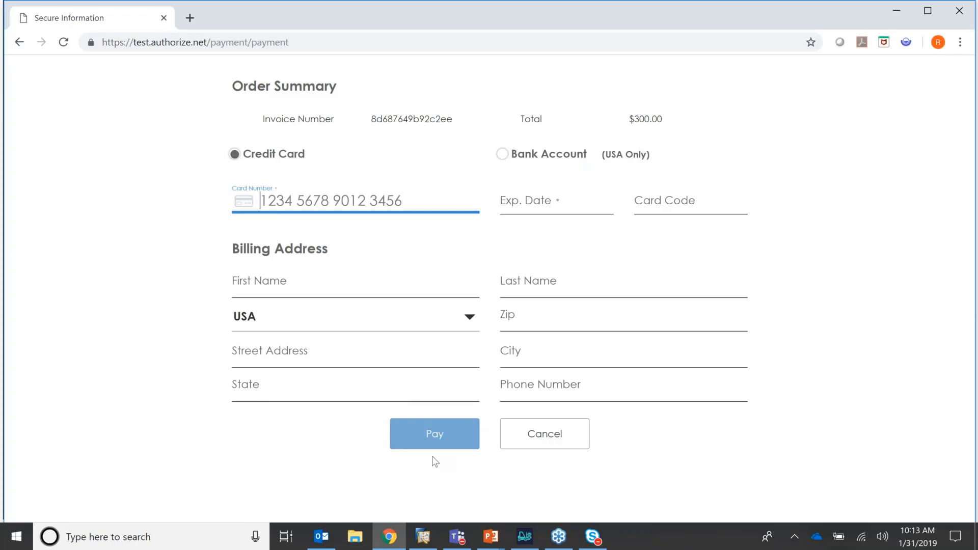
click(959, 11)
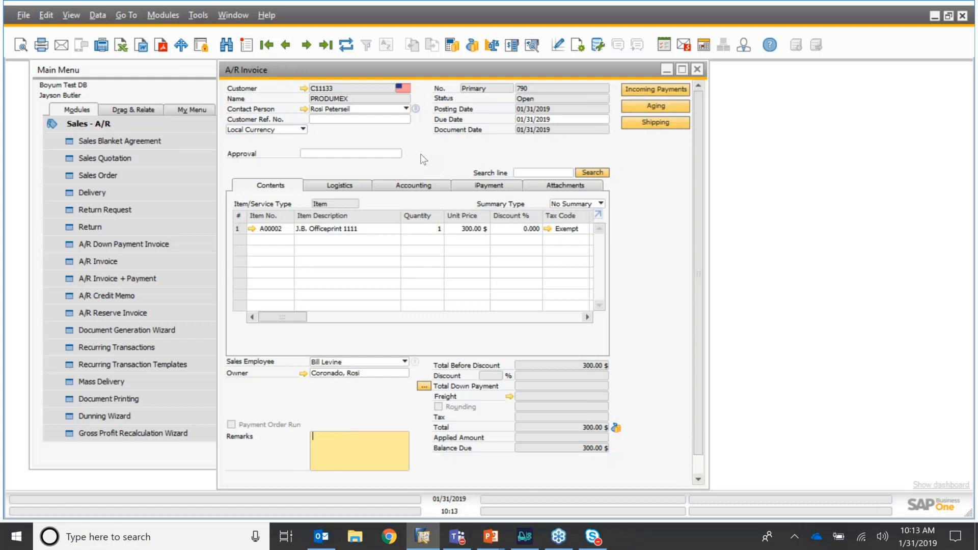
- Open the messages and alerts overview and read the 'Warning: New payment received' message dated 09/13/2018 at 14:16
click(684, 44)
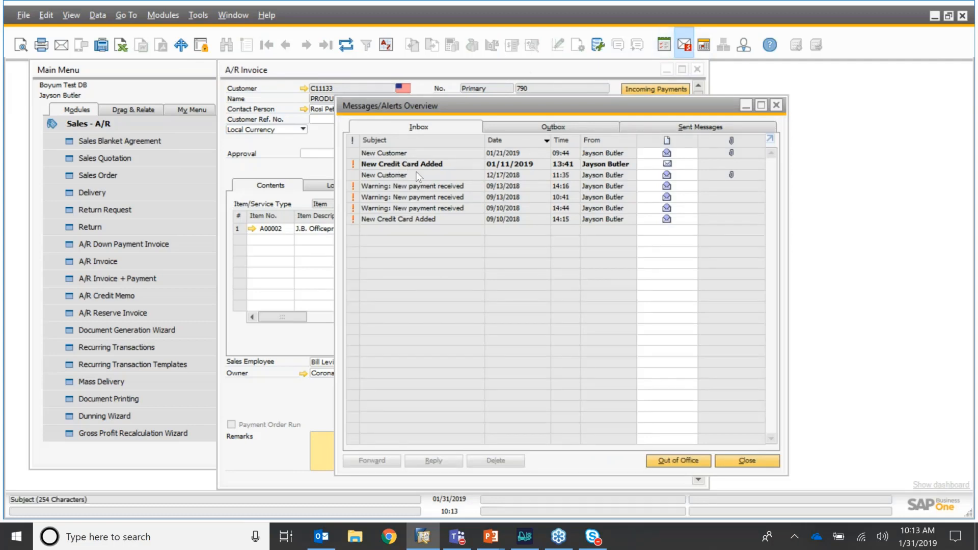
click(420, 185)
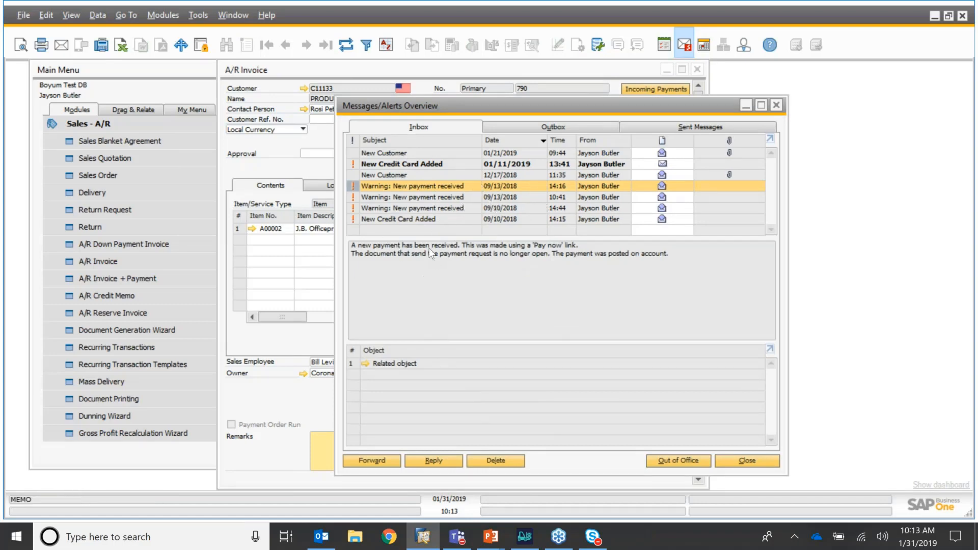
- Review the invoice related to the selected payment warning and the 'New Credit Card Added' message dated 01/11/2019, closing both windows when done
click(365, 363)
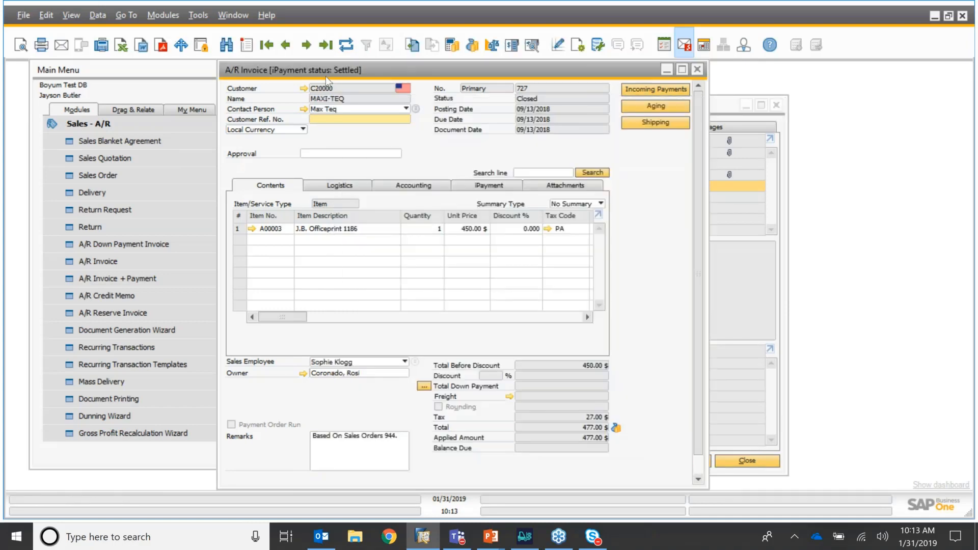
click(697, 70)
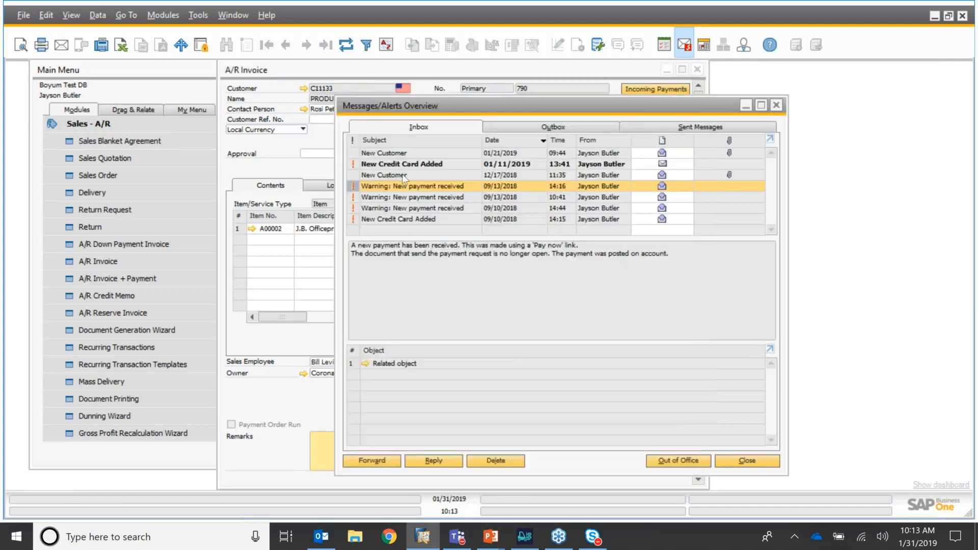
click(420, 165)
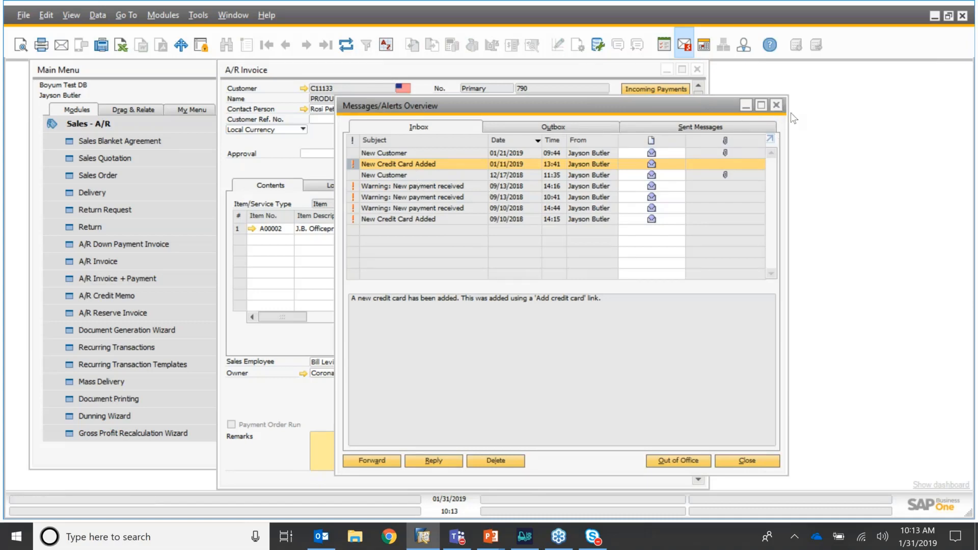
click(777, 105)
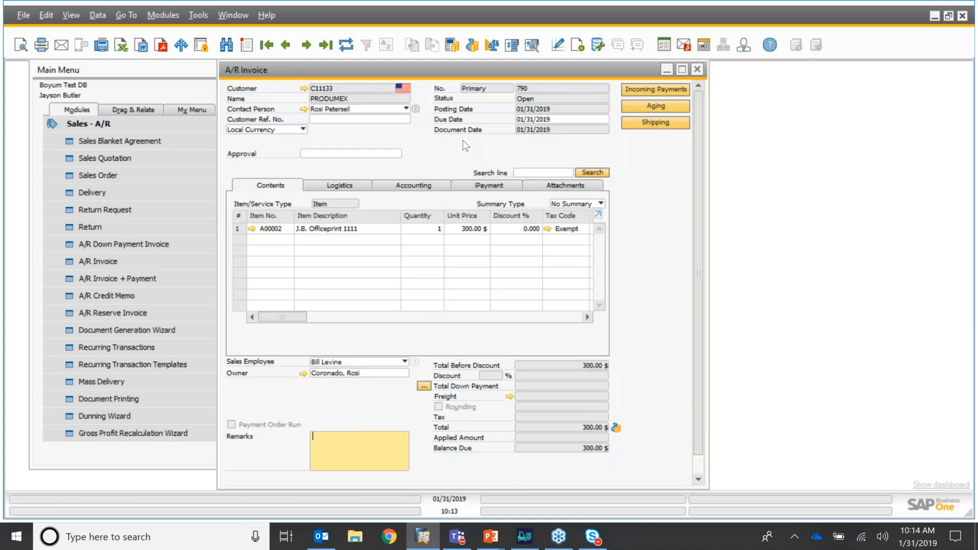
- Close the PRODUMEX A/R Invoice and open the B1 iPayment add-on's Scheduled Actions form (not the Legacy one)
click(61, 126)
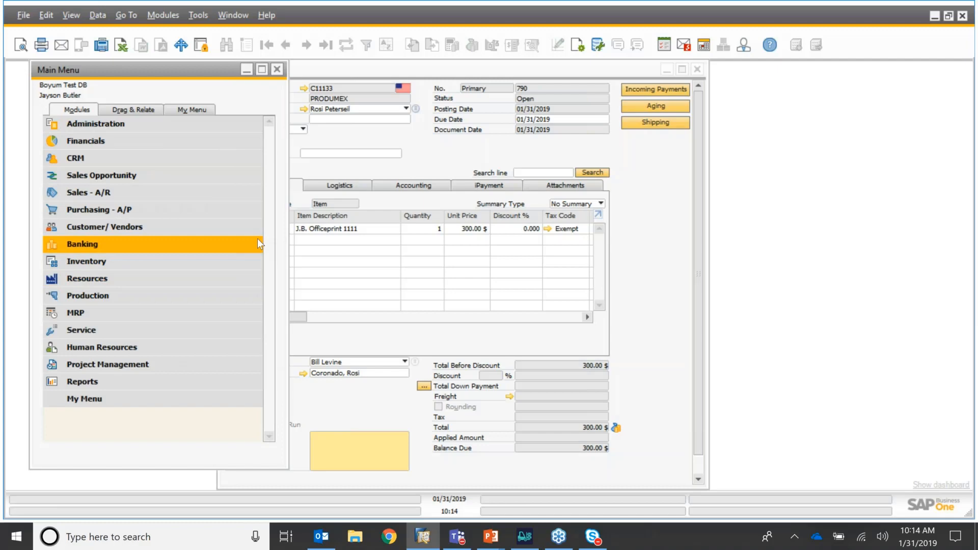
click(698, 70)
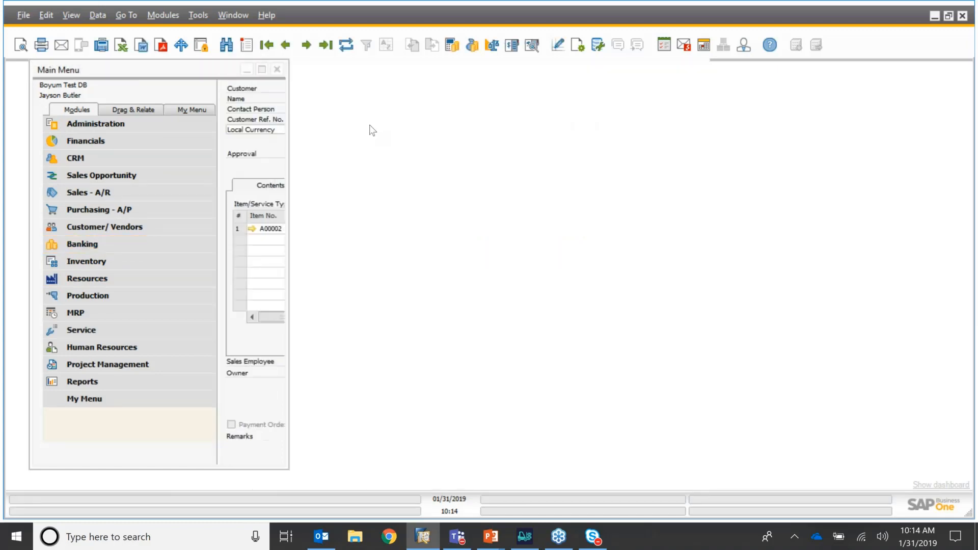
click(138, 124)
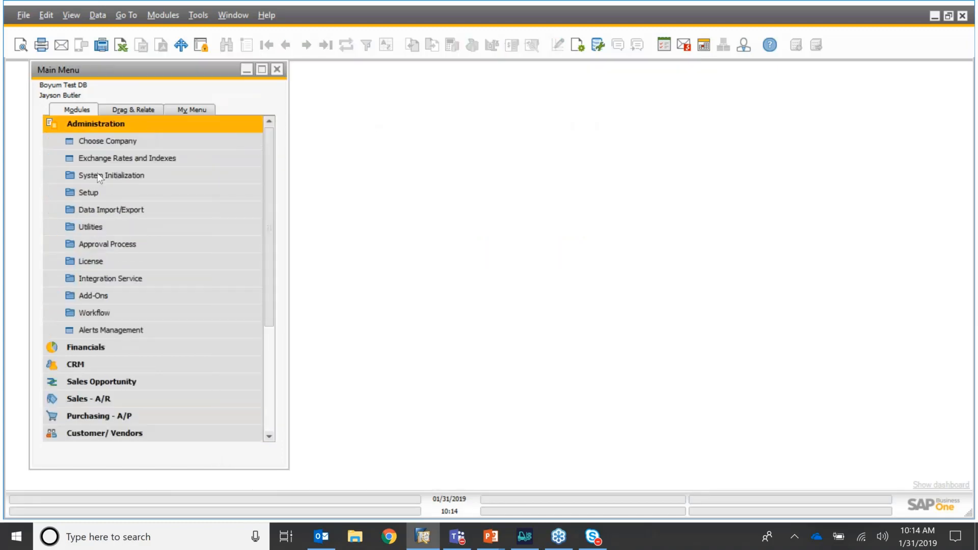
click(152, 295)
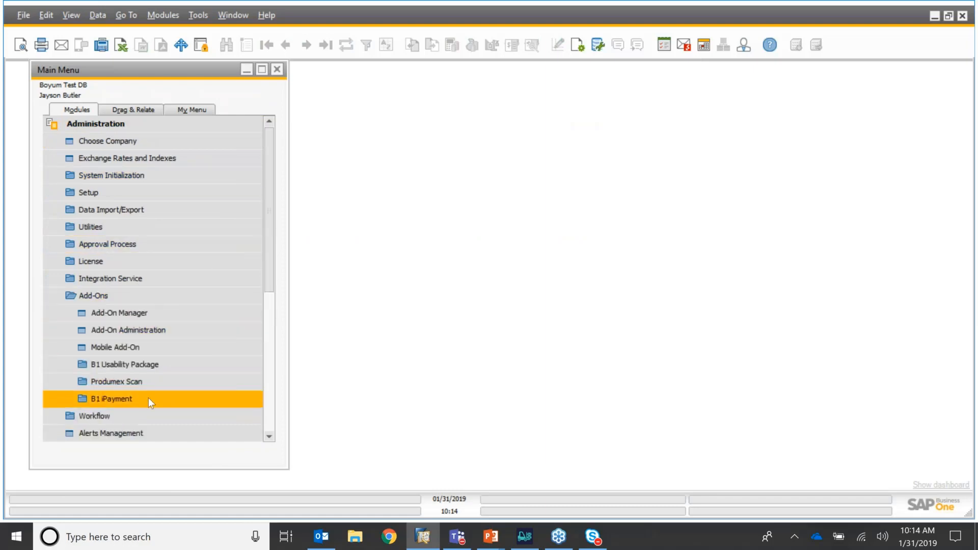
click(148, 398)
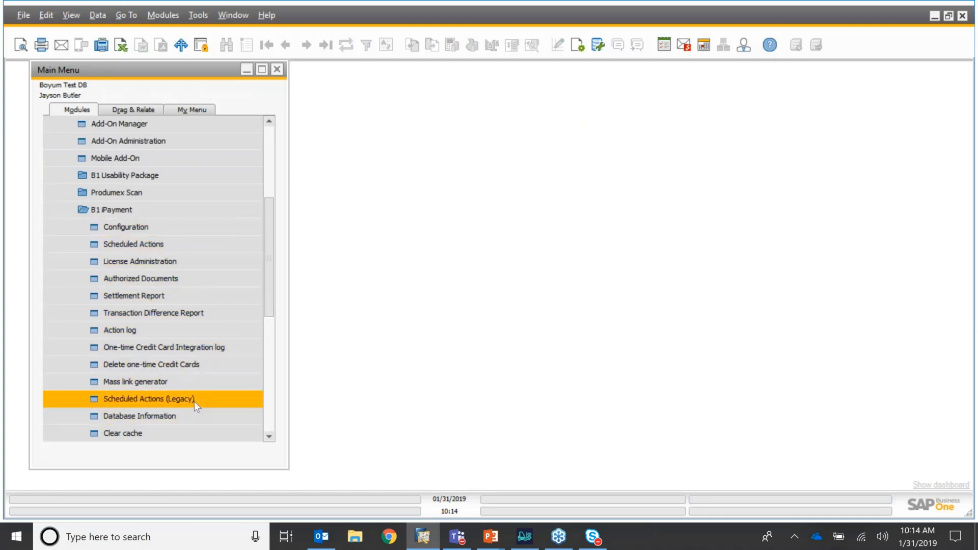
click(194, 244)
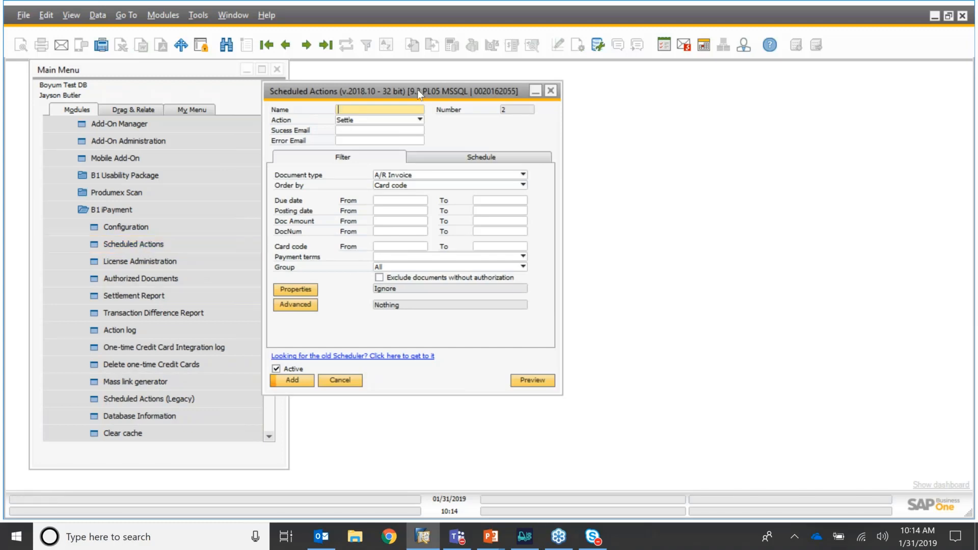
drag(437, 94, 481, 95)
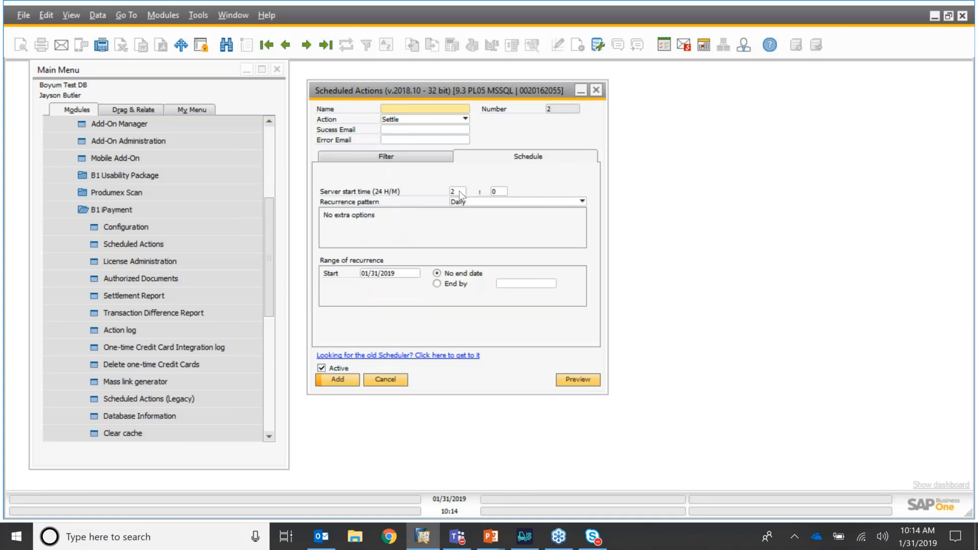
- Set the scheduled action's daily server start hour to 17 and check its success email, error email and name fields
double_click(459, 191)
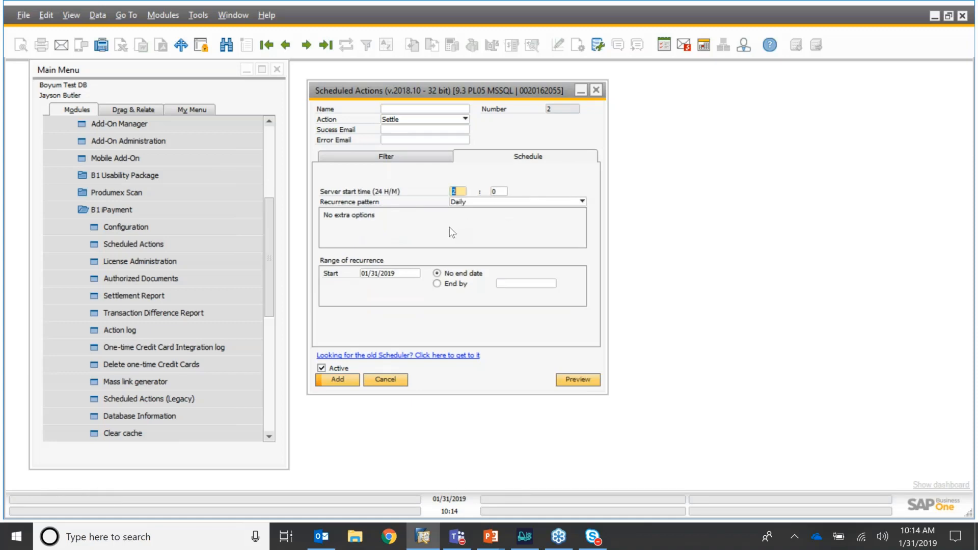
text(17)
key(Tab)
click(404, 130)
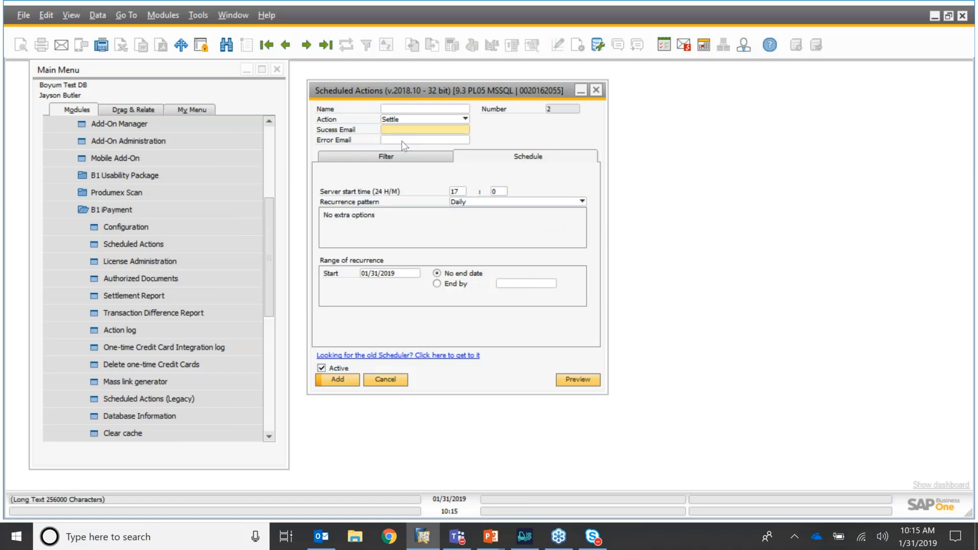
click(402, 140)
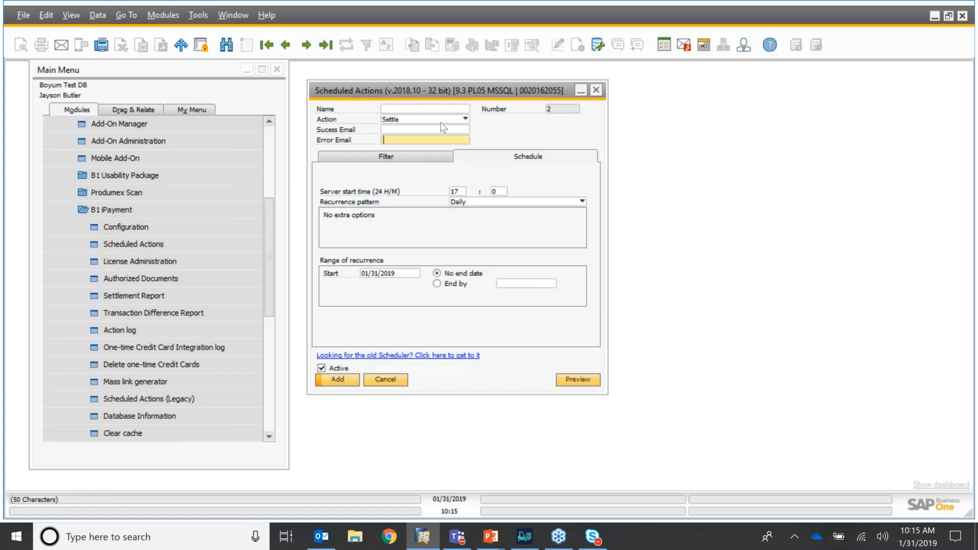
click(436, 109)
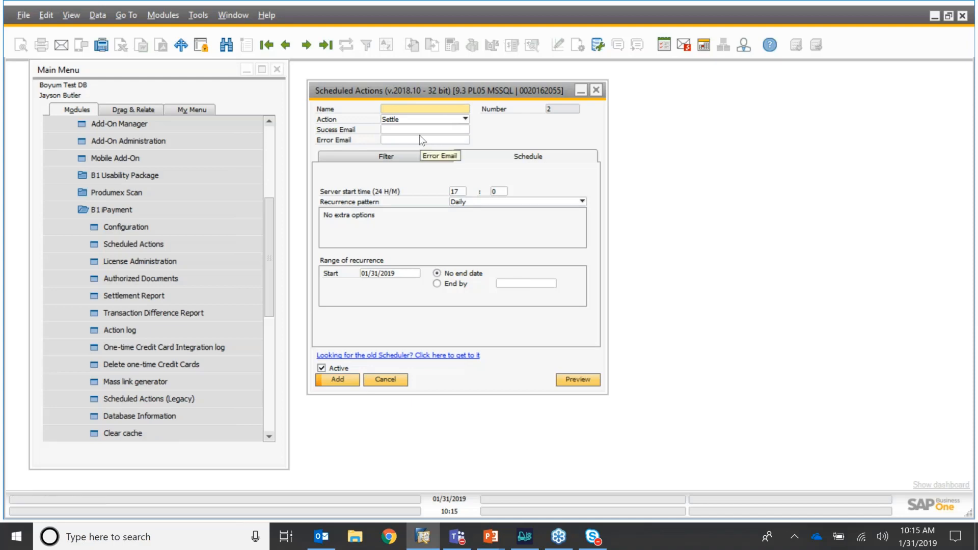
- Change the scheduled action to Authorize with Sales Order as the document type, and check the recurrence pattern options in its schedule
click(366, 157)
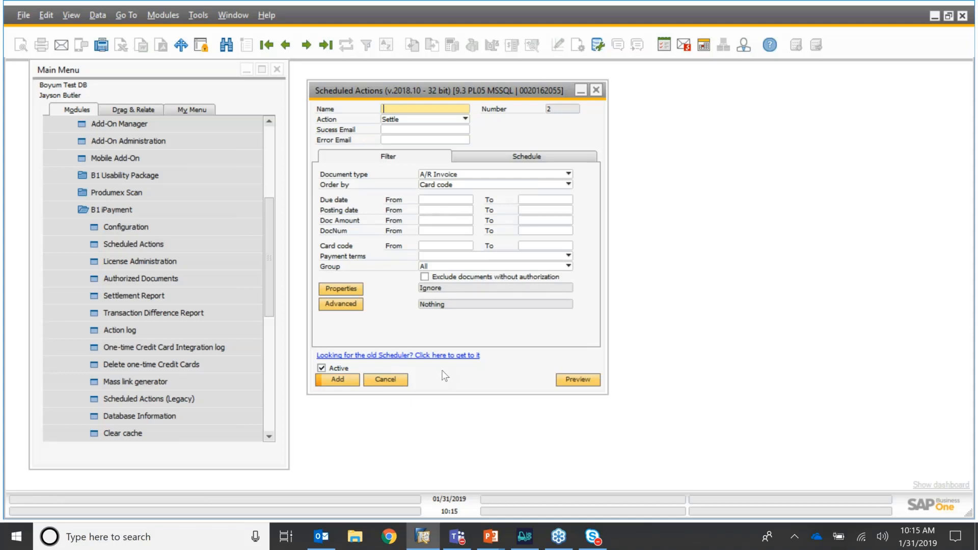
click(465, 121)
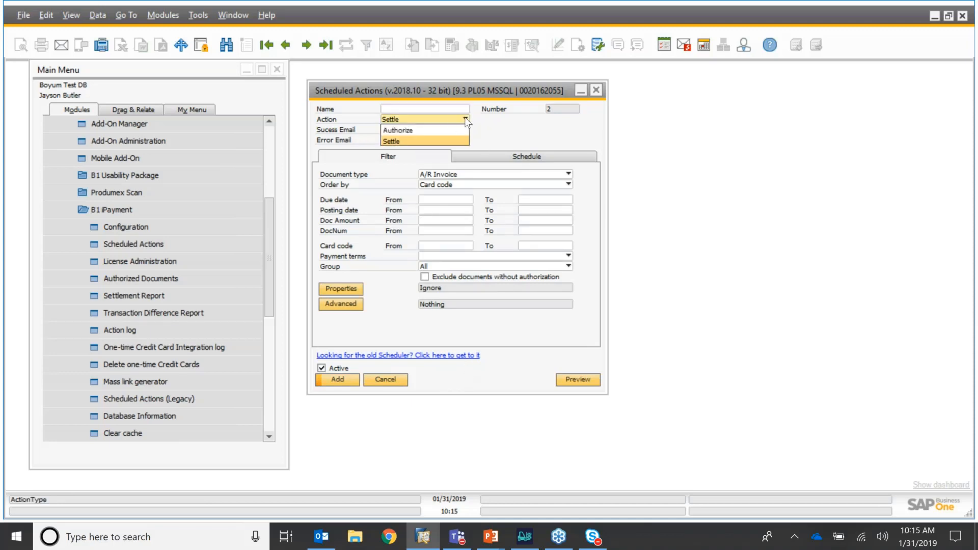
click(427, 129)
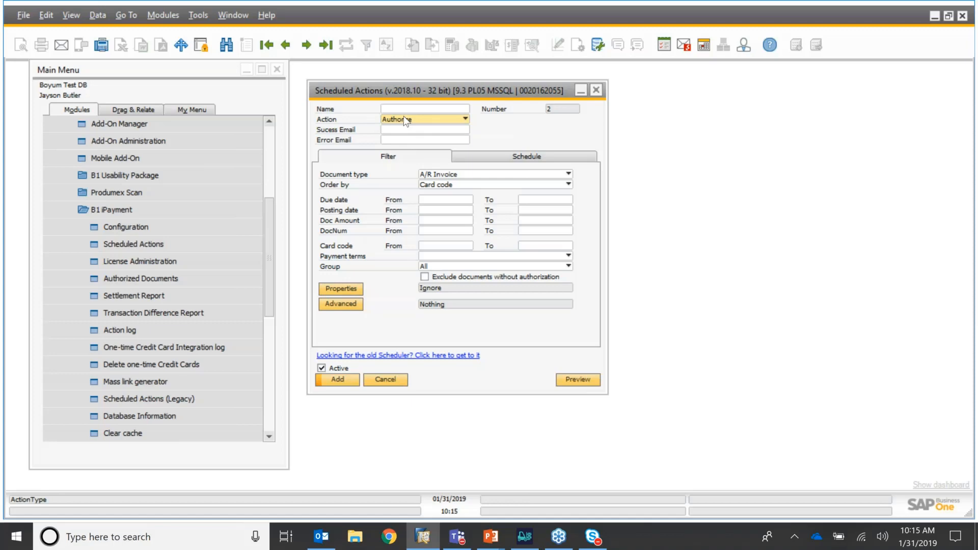
click(567, 173)
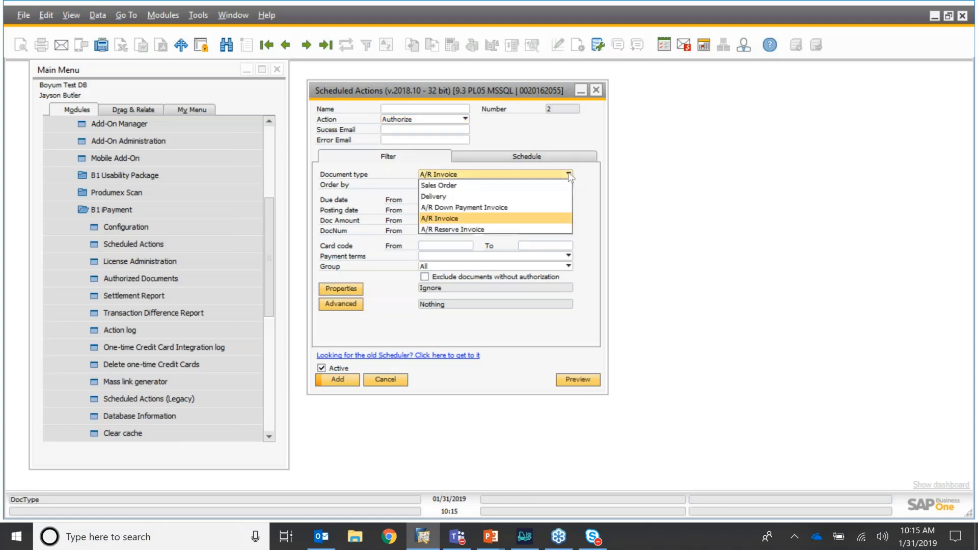
click(475, 186)
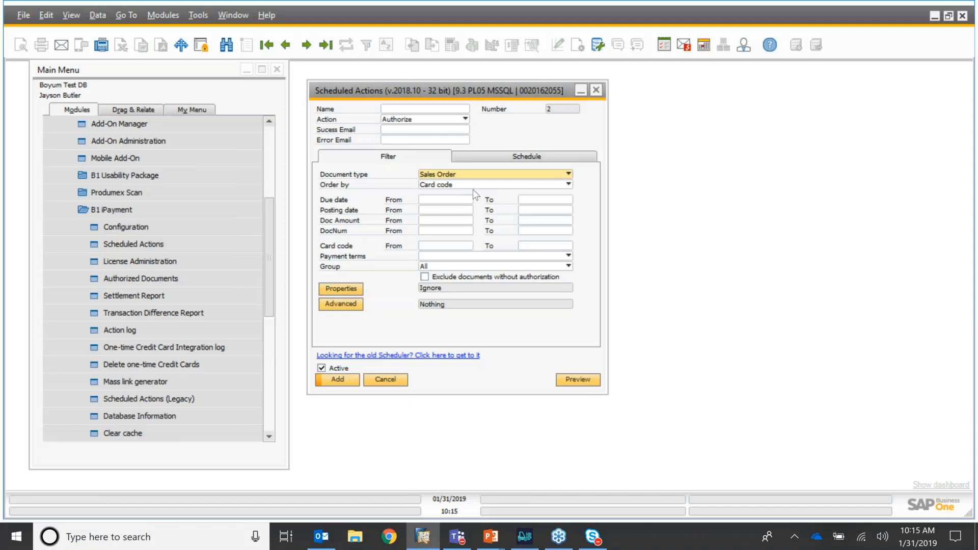
click(486, 156)
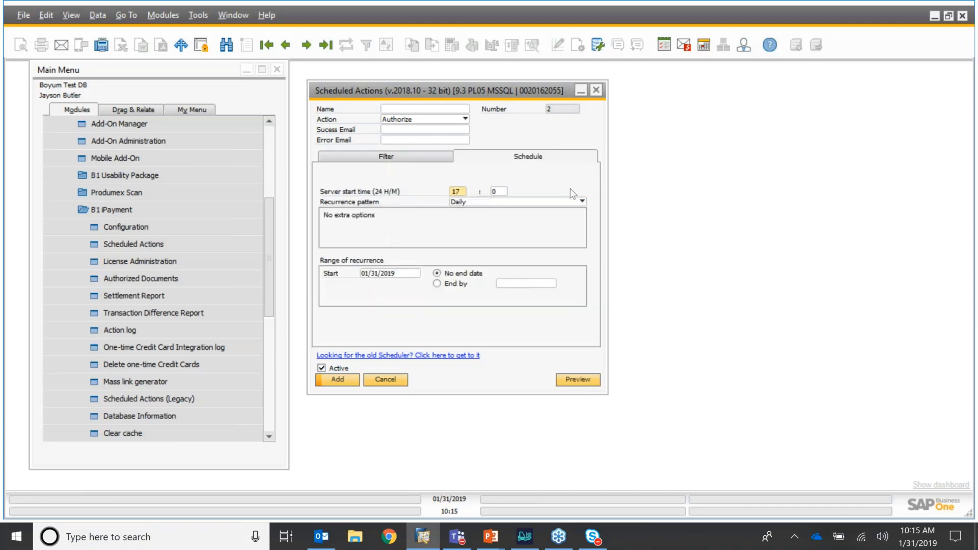
click(580, 201)
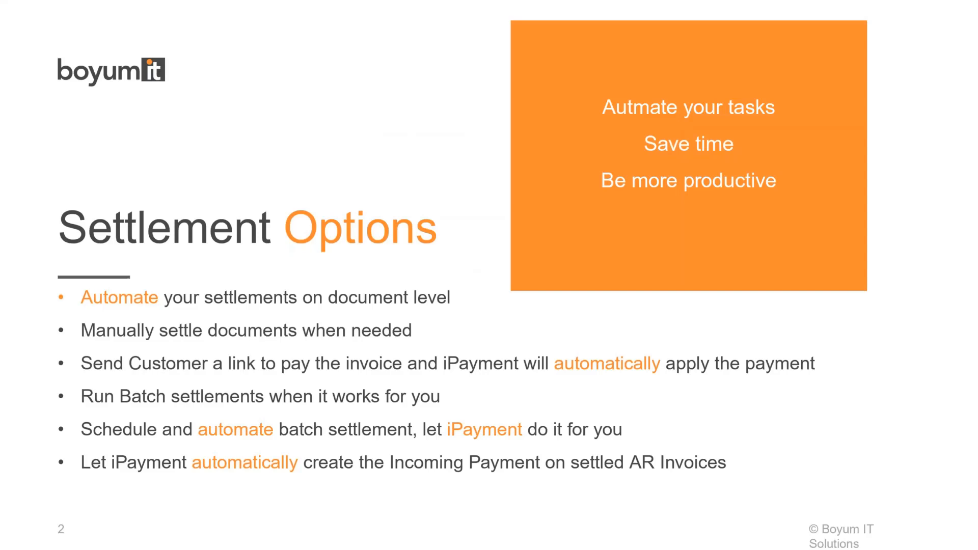
key(Right)
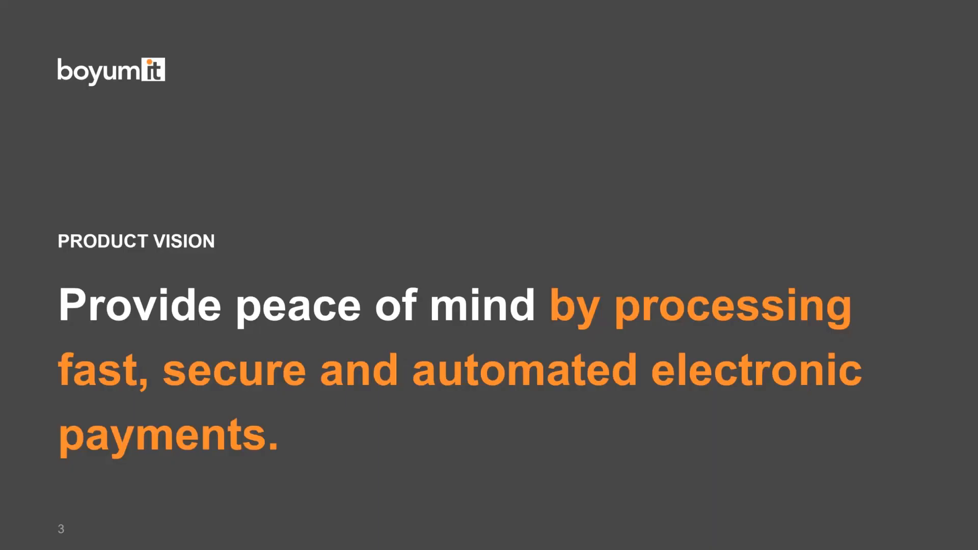